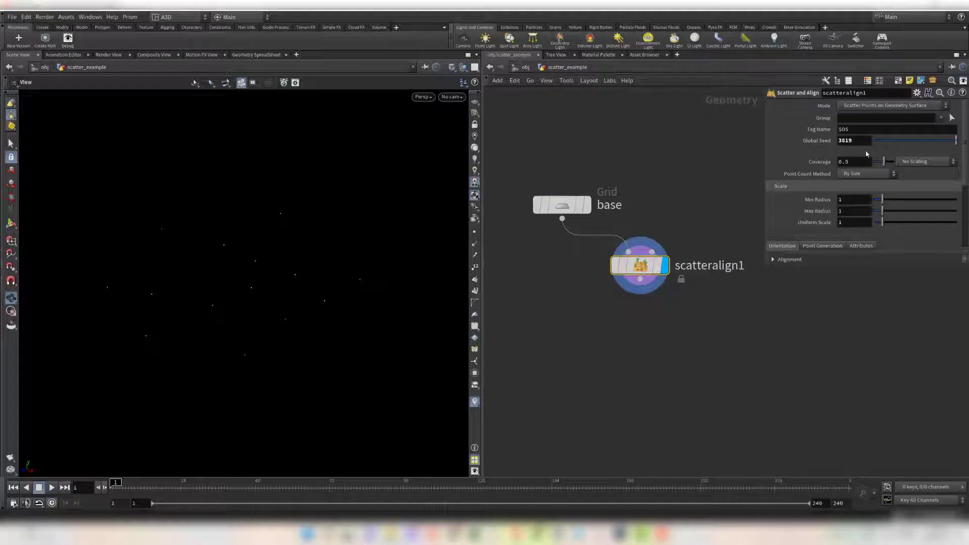
- Set the Scatter and Align node's min radius to .1 and its coverage to 0.8
type("6")
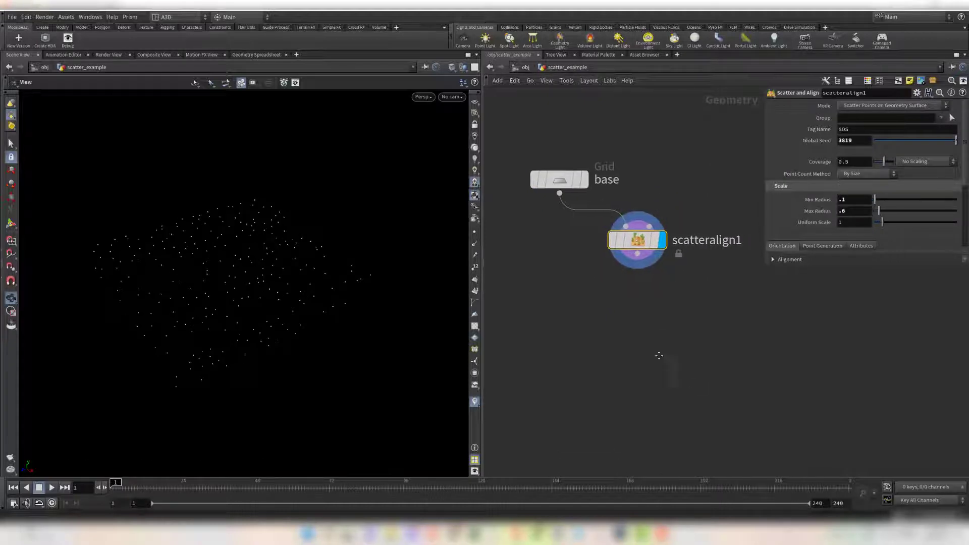
left_click(858, 160)
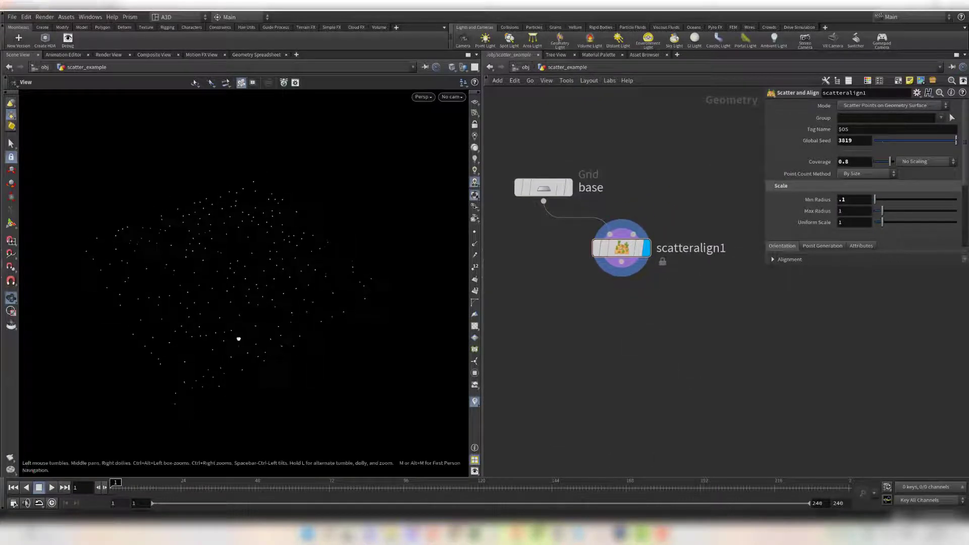
- Add a Copy to Points node below Scatter and Align, with the scattered points as its target points
key("Tab")
type("co")
key("Down")
key("Return")
left_click(607, 391)
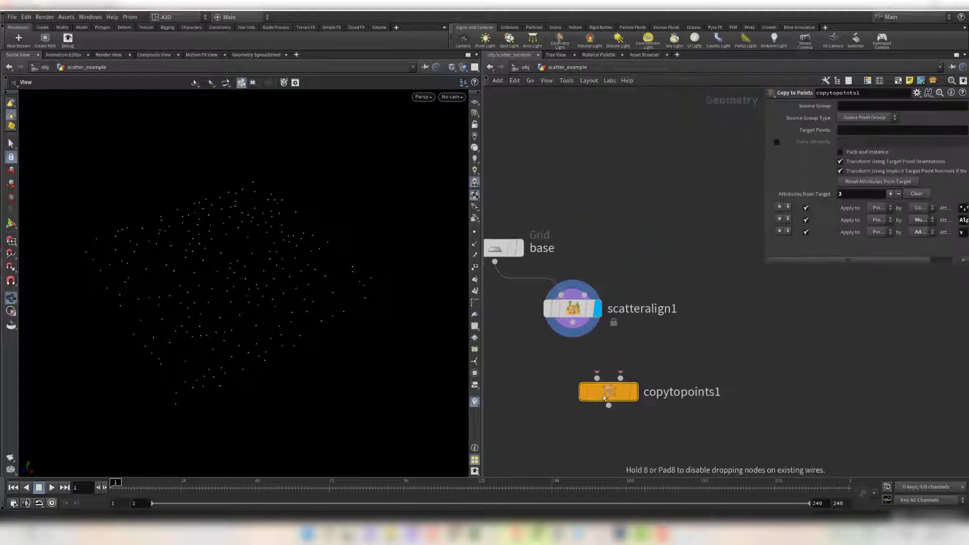
left_click_drag(608, 392, 573, 423)
key("shift+s")
- Add a Polygon Mesh sphere with radius 0.5 as the source geometry of Copy to Points and display the copies
middle_click_drag(725, 343, 714, 349)
key("Tab")
type("sph")
key("Return")
left_click(709, 216)
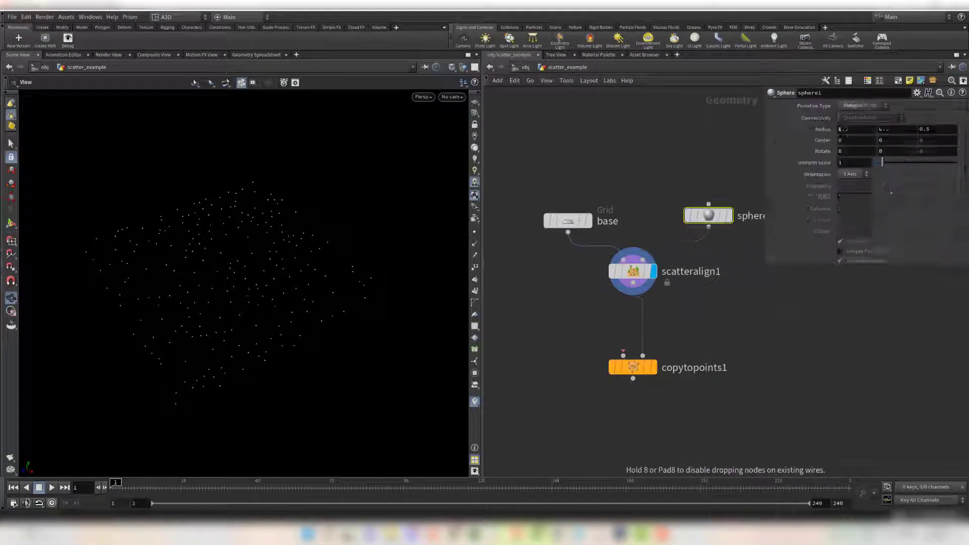
left_click(654, 368)
- Add a Merge node that combines the base grid with the Copy to Points output, and display it
middle_click_drag(554, 357, 543, 326)
key("Tab")
type("col")
key("Return")
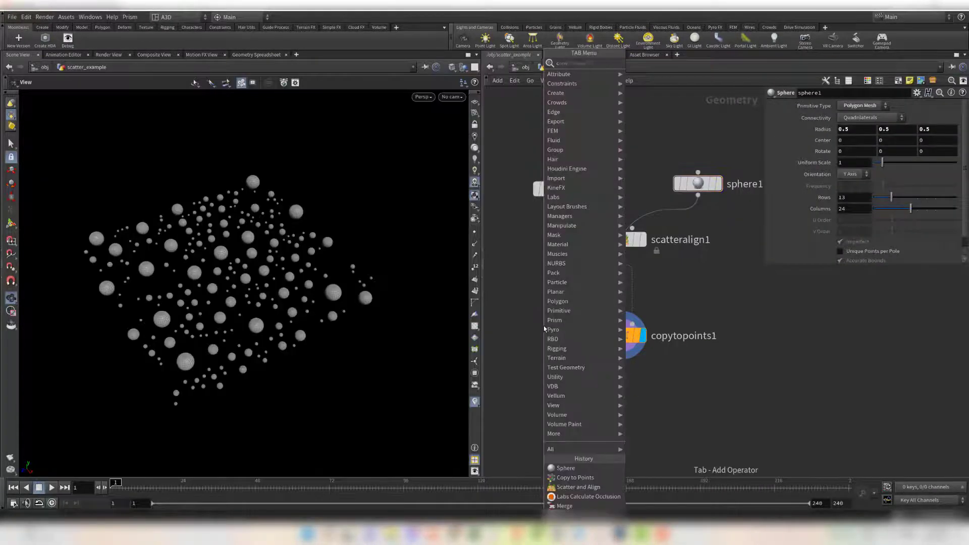
left_click(574, 406)
left_click_drag(557, 201, 573, 395)
left_click_drag(622, 346, 577, 395)
left_click(594, 408)
- Narrow the parameter pane and move the sphere node clear of the scatter network
mouse_move(225, 298)
left_mouse_down()
mouse_move(254, 324)
mouse_move(230, 303)
left_mouse_up()
middle_click_drag(830, 234, 769, 262)
left_click_drag(769, 262, 864, 261)
middle_click_drag(671, 262, 739, 269)
left_click_drag(705, 219, 837, 162)
middle_click_drag(757, 282, 757, 233)
left_click_drag(721, 157, 540, 418)
left_click_drag(629, 225, 538, 189)
middle_click_drag(832, 221, 702, 311)
- Add an IsoOffset node fed by the sphere and display its volume
key("Tab")
type("iso")
key("Return")
left_click(733, 262)
left_click(727, 201)
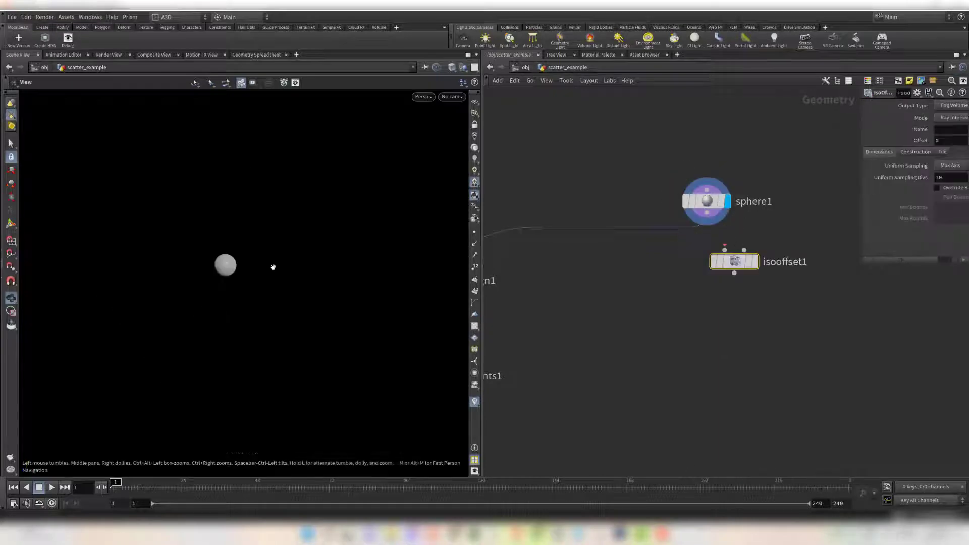
key("space+g")
left_click(793, 253)
- Add a Scatter node after the IsoOffset node and display the points filling the volume
middle_click_drag(792, 337, 752, 338)
key("Tab")
type("scat")
key("Return")
left_click(722, 302)
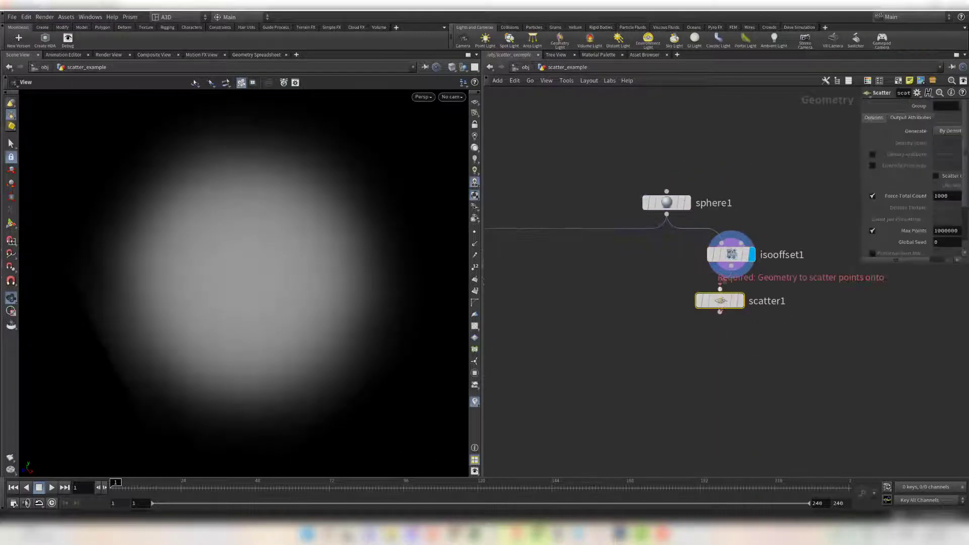
left_click(751, 299)
- Widen the parameter pane, disable Force Total Count on the Scatter node and set its density scale to 100
middle_click_drag(751, 303, 709, 310)
left_click_drag(861, 202, 780, 202)
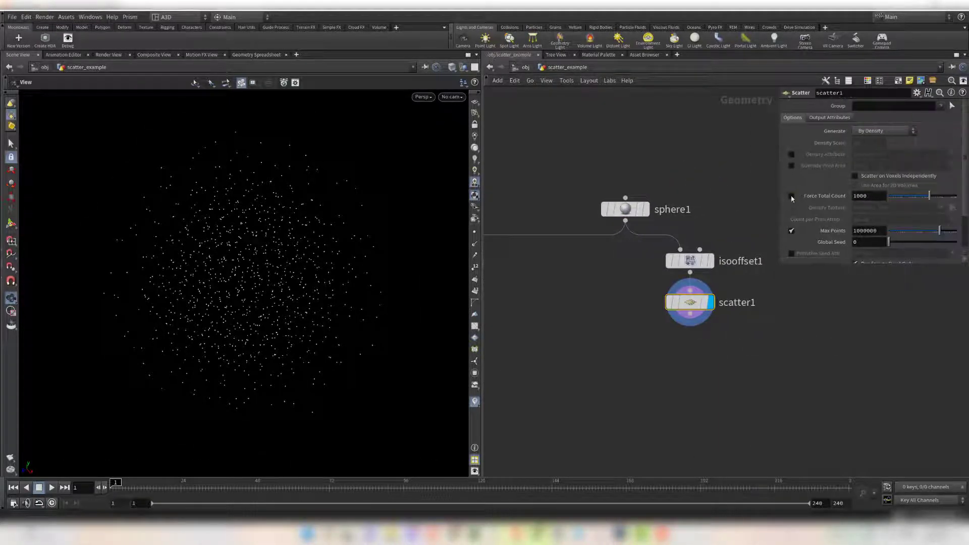
type("100")
key("Return")
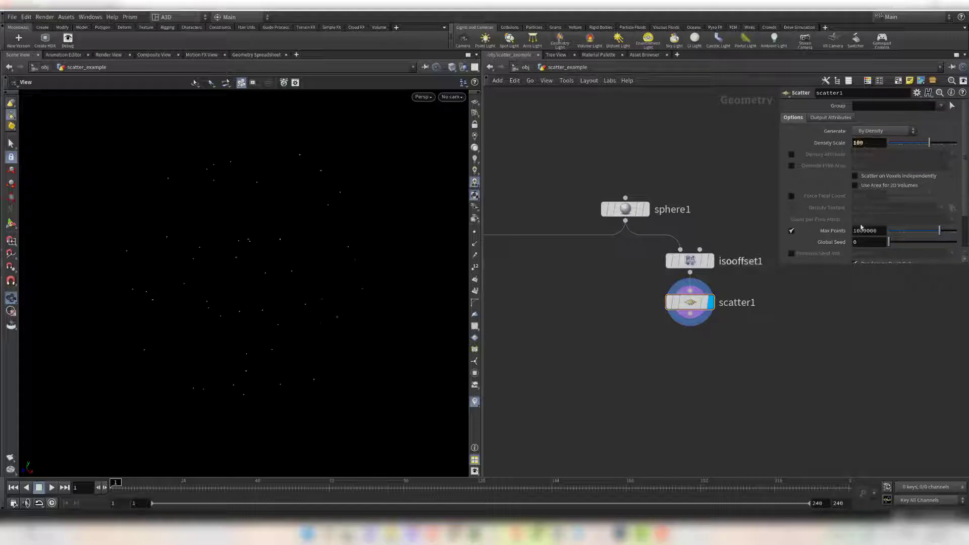
scroll(866, 176, "down", 3)
- Add a Voronoi Fracture node that cuts the sphere using the scattered points, and display it
key("Tab")
type("voro")
key("Return")
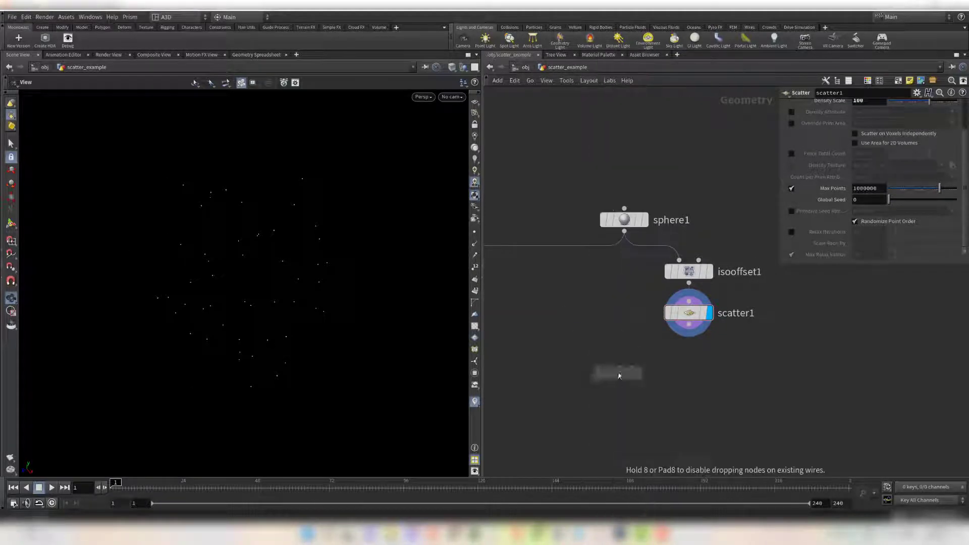
left_click(616, 372)
left_click(645, 370)
key("w")
key("shift+w")
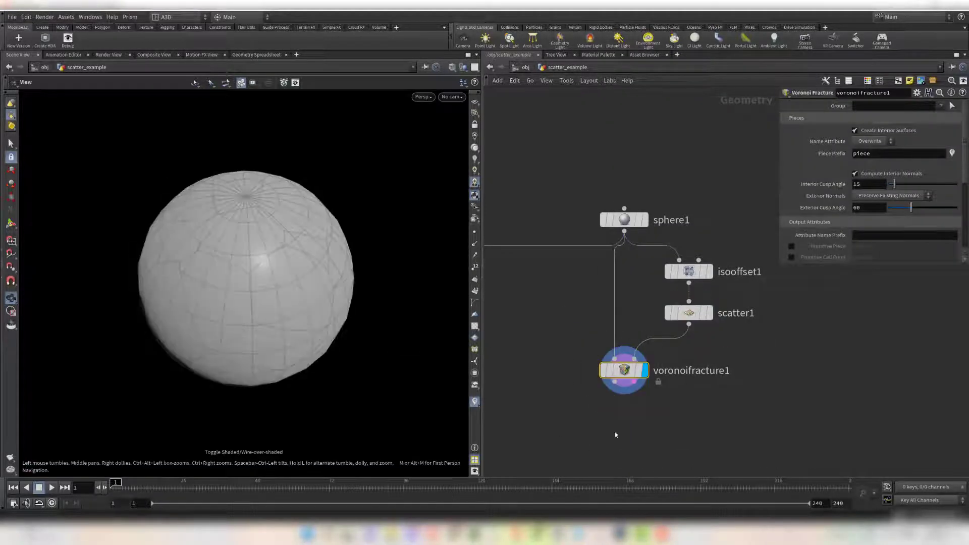
- Add an Exploded View node after the Voronoi Fracture node and inspect the separated pieces from several angles
middle_click_drag(631, 446, 612, 394)
key("Tab")
type("expl")
key("Return")
left_click(597, 371)
left_click(627, 370)
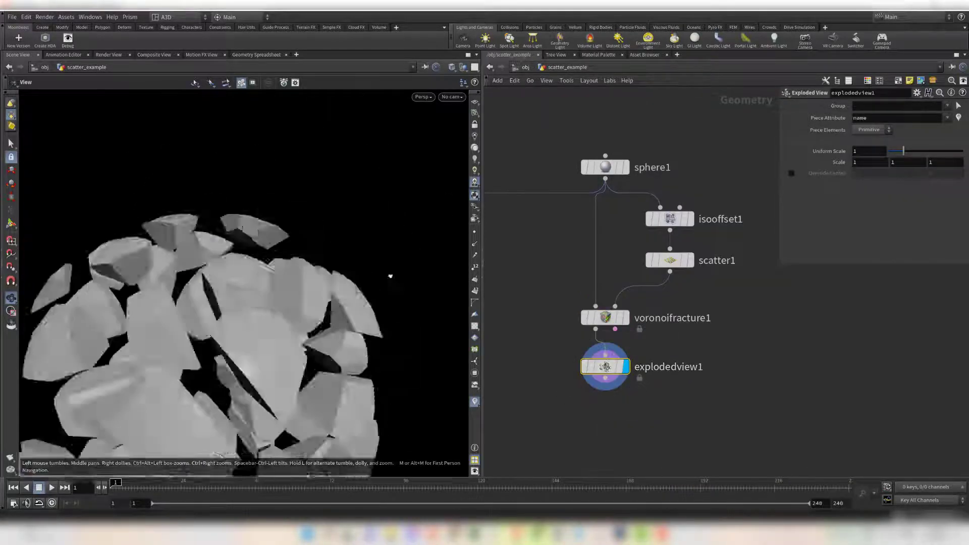
key("space+f")
left_click_drag(343, 300, 385, 320)
left_click_drag(312, 263, 175, 296)
left_click_drag(175, 297, 296, 308)
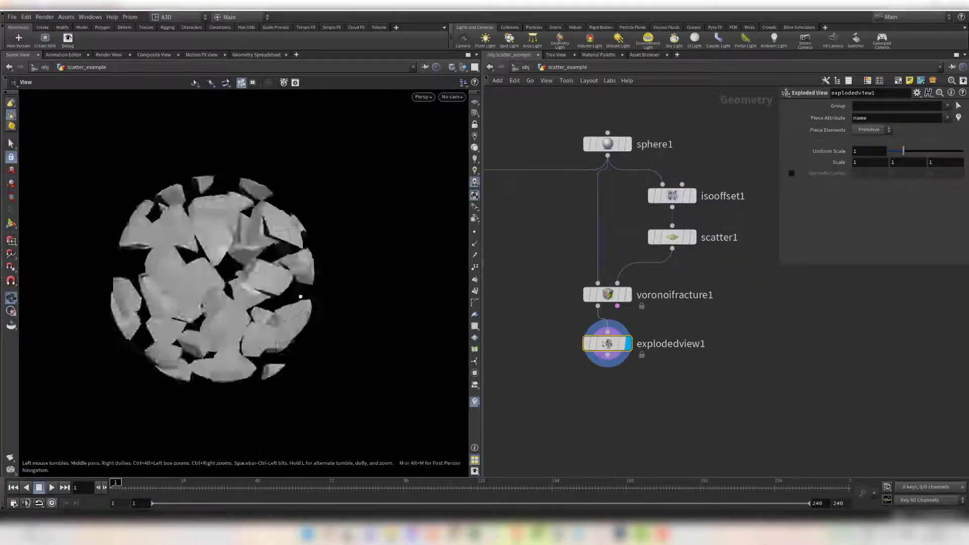
- Add a For-Each Connected Piece loop below the Exploded View node
middle_click_drag(563, 410, 593, 380)
key("Tab")
type("foreach")
key("Return")
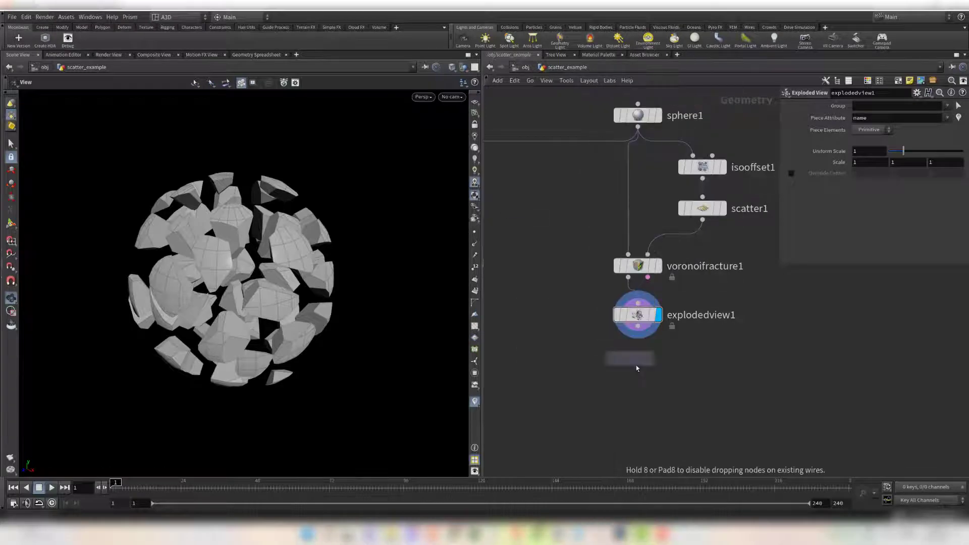
left_click(636, 364)
- Insert a Center node between the begin and end blocks of the for-each loop
key("Tab")
type("center")
key("Return")
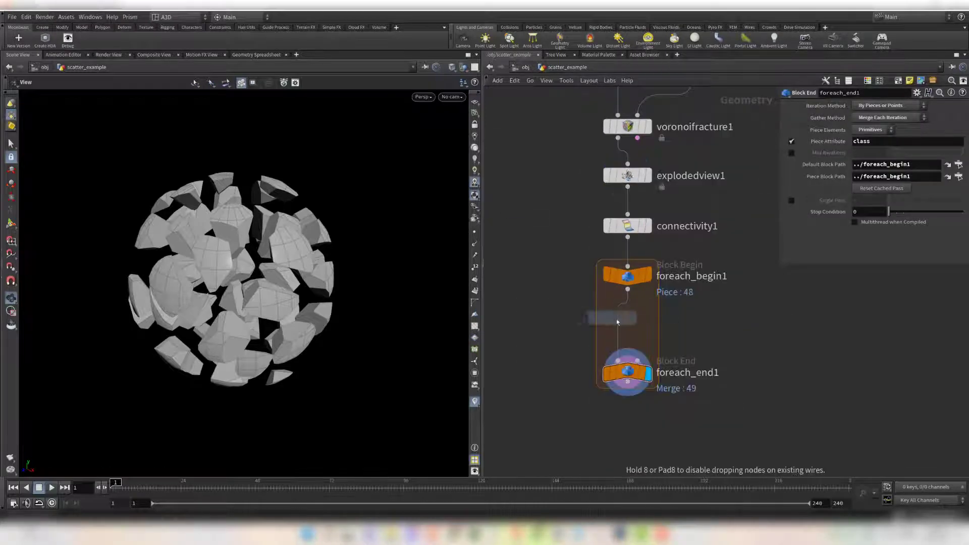
left_click(627, 323)
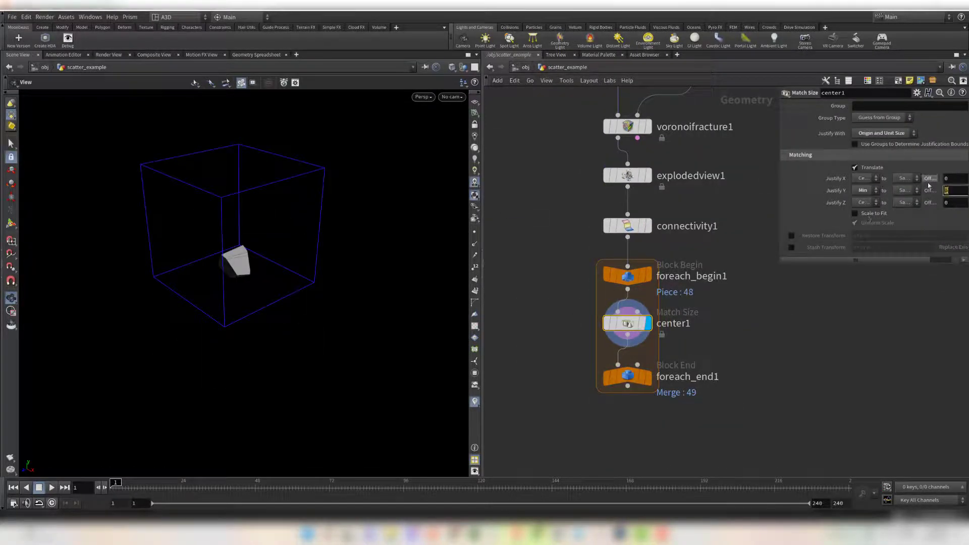
- Set the center node's Justify Y to Min with a Y offset of -0.01, and display the loop's output
left_click(864, 190)
left_click(864, 208)
left_click_drag(780, 232, 733, 230)
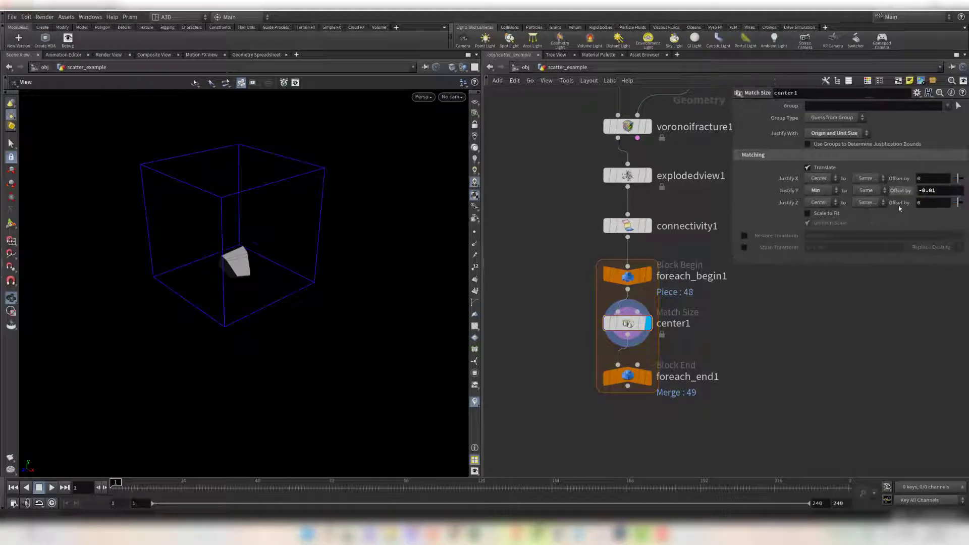
left_click(648, 377)
- Move the Copy to Points and Merge nodes further down below the Scatter and Align node
middle_click_drag(506, 335, 675, 326)
scroll(675, 326, "down", 3)
left_click_drag(610, 346, 487, 182)
left_click_drag(544, 260, 574, 463)
- Add an Attribute from Pieces node wired to the Scatter and Align points and the for-each loop's pieces, and display it
middle_click_drag(634, 463, 598, 423)
key("Tab")
type("attribfrom")
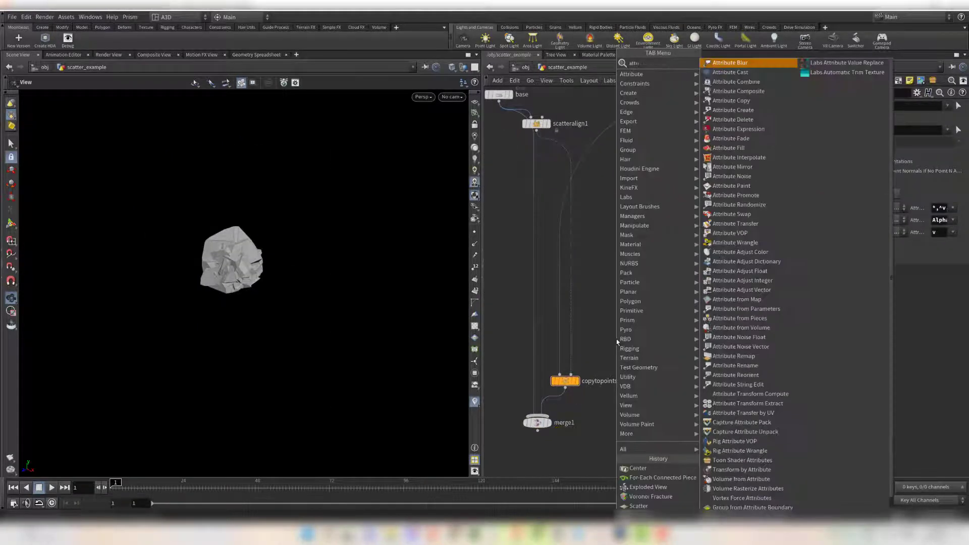
key("Return")
left_click(634, 341)
left_click_drag(536, 131, 636, 332)
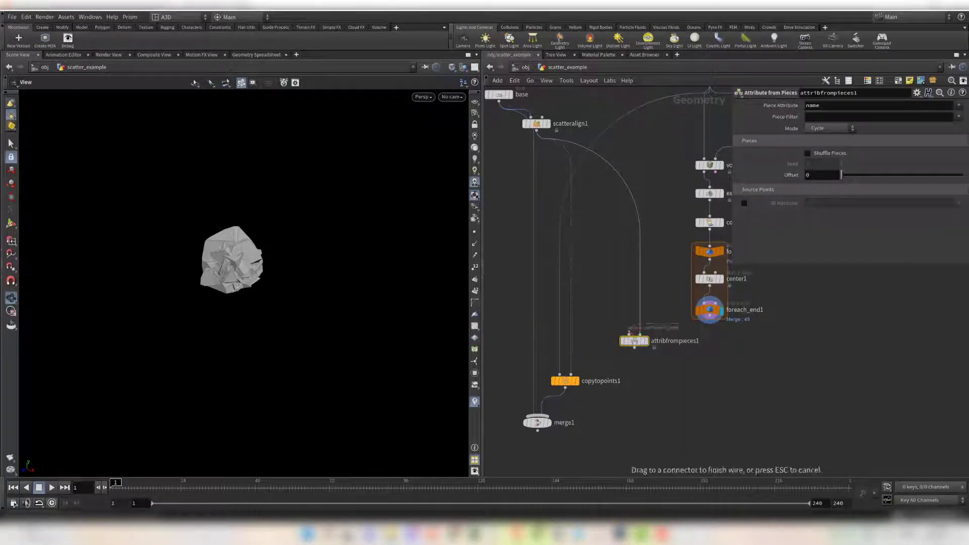
left_click(641, 352)
middle_click_drag(643, 357, 648, 340)
- Feed the loop's pieces and the Attribute from Pieces output into Copy to Points, using name as the piece attribute
left_click_drag(634, 342, 577, 358)
left_click(572, 364)
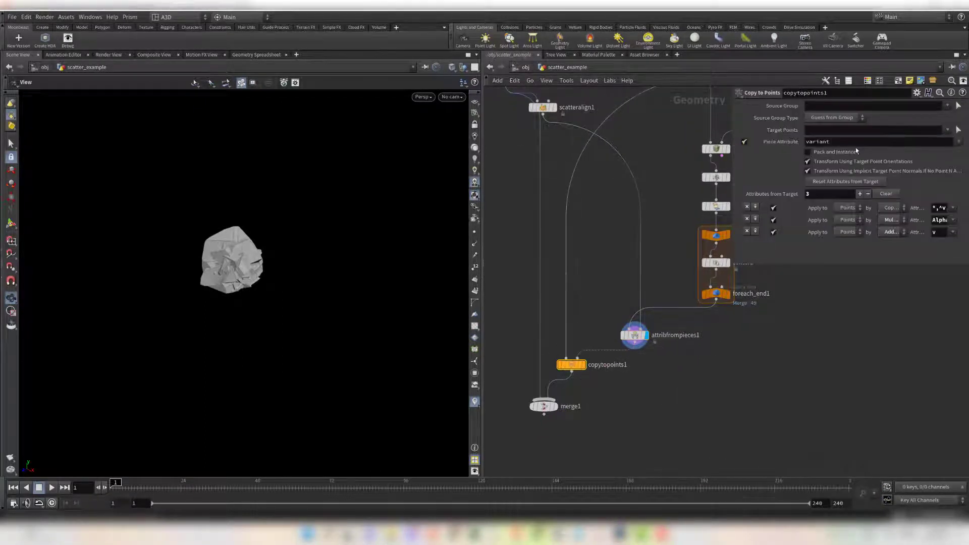
left_click(555, 406)
left_click_drag(444, 388, 428, 375)
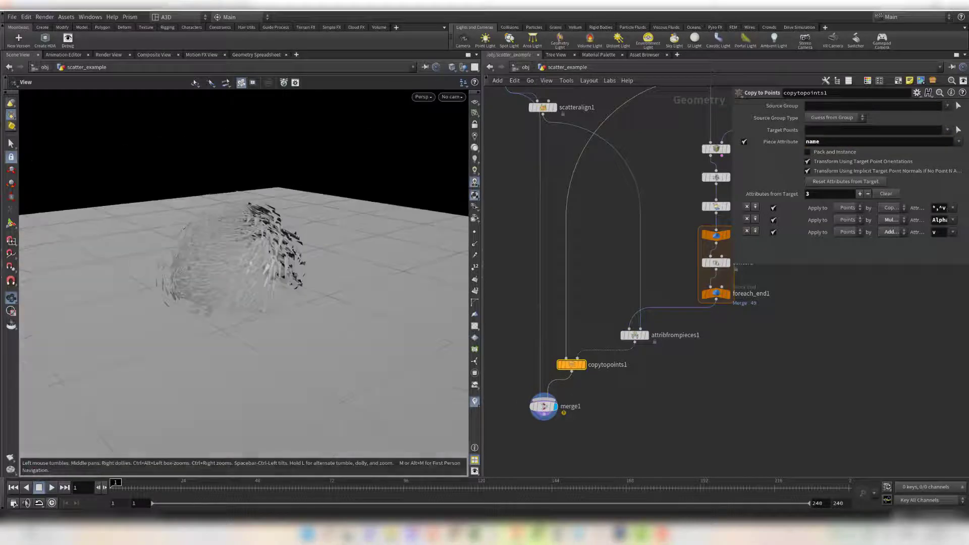
left_click_drag(716, 299, 566, 358)
middle_click_drag(734, 360, 736, 381)
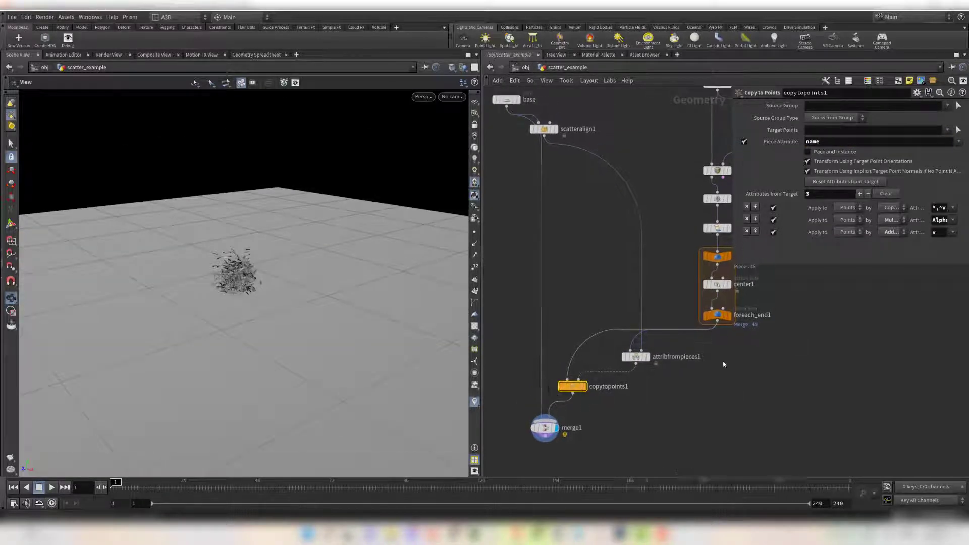
- Display the loop end, Attribute from Pieces and Copy to Points in turn to check how the pieces are passed on
left_click(729, 315)
left_click(638, 356)
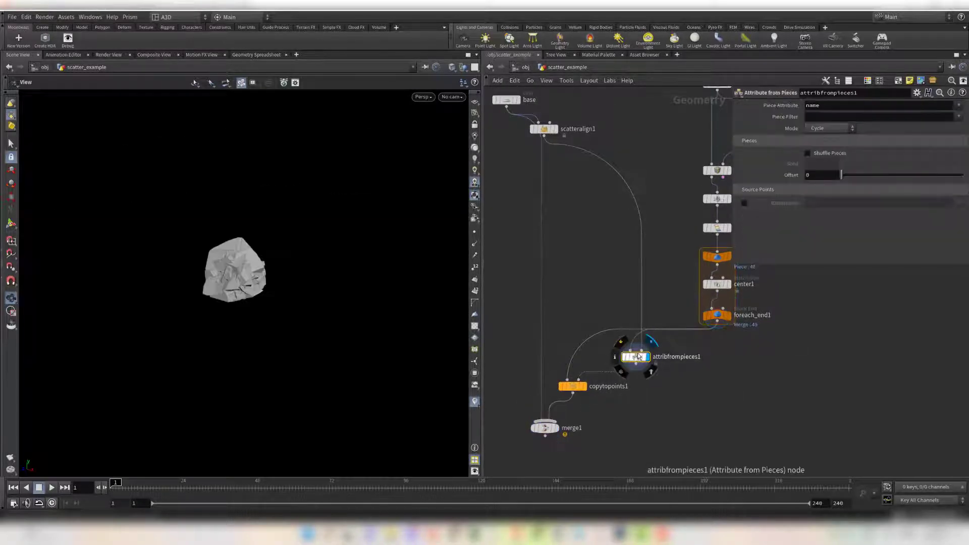
left_click(585, 389)
middle_click_drag(757, 190, 711, 232)
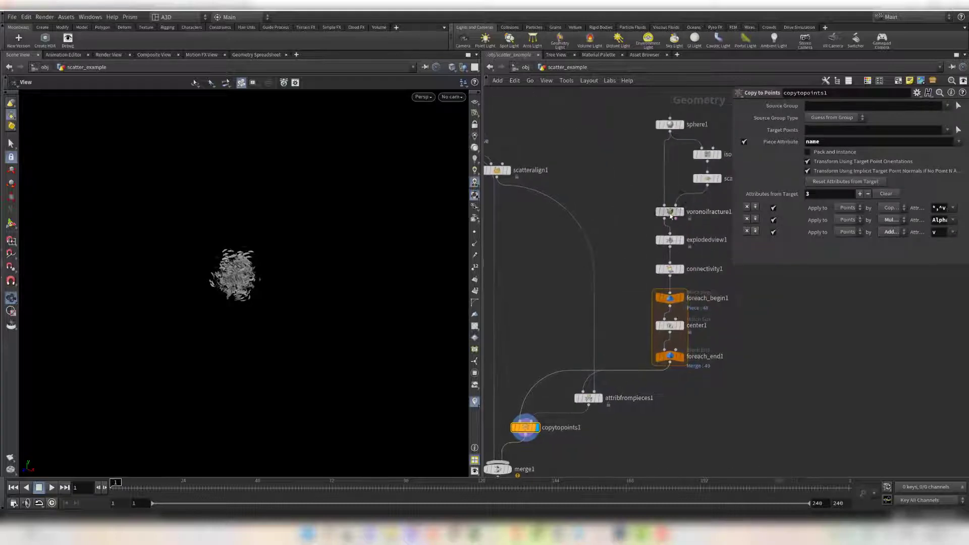
left_click(670, 212)
left_click(683, 361)
middle_click(682, 361)
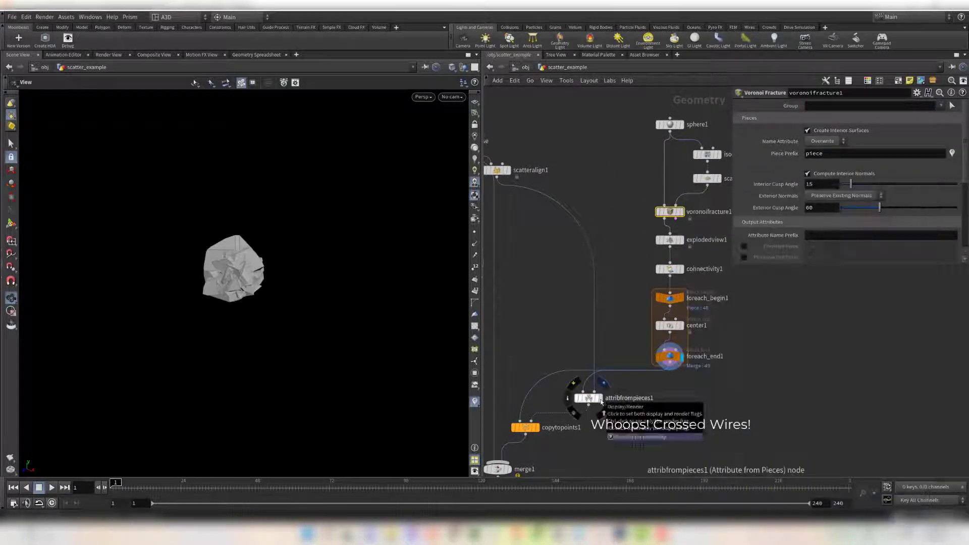
- Swap the two inputs of Attribute from Pieces so the scattered points come first, and display the merged result
middle_click_drag(594, 422, 672, 368)
left_click(616, 363)
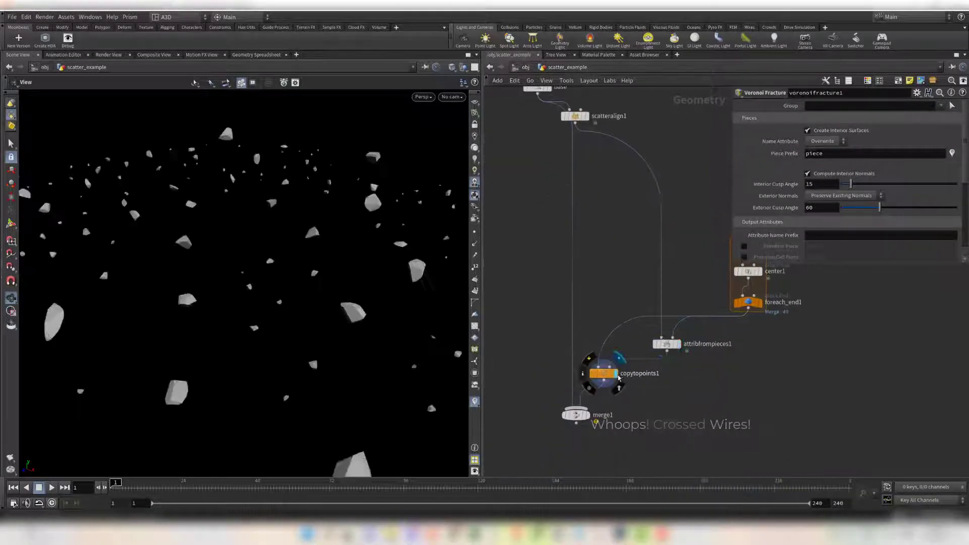
left_click(587, 412)
scroll(329, 282, "down", 5)
left_click_drag(330, 281, 254, 252)
- Move the Scatter and Align node down onto the branch that feeds Attribute from Pieces
middle_click_drag(588, 135, 586, 198)
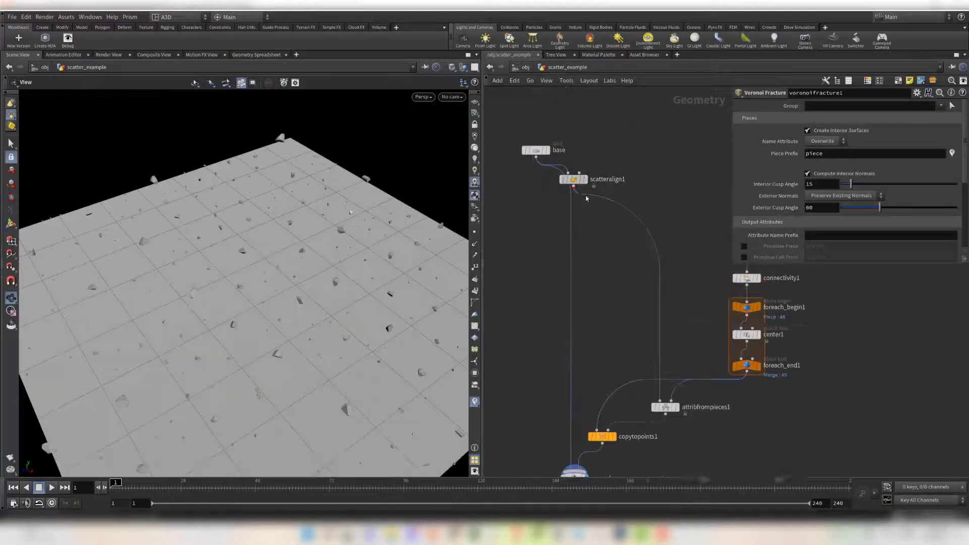
left_click_drag(571, 183, 663, 312)
middle_click(662, 311)
- Try a uniform scale of about 2.48 on the Scatter and Align node
left_click(663, 308)
scroll(767, 151, "down", 5)
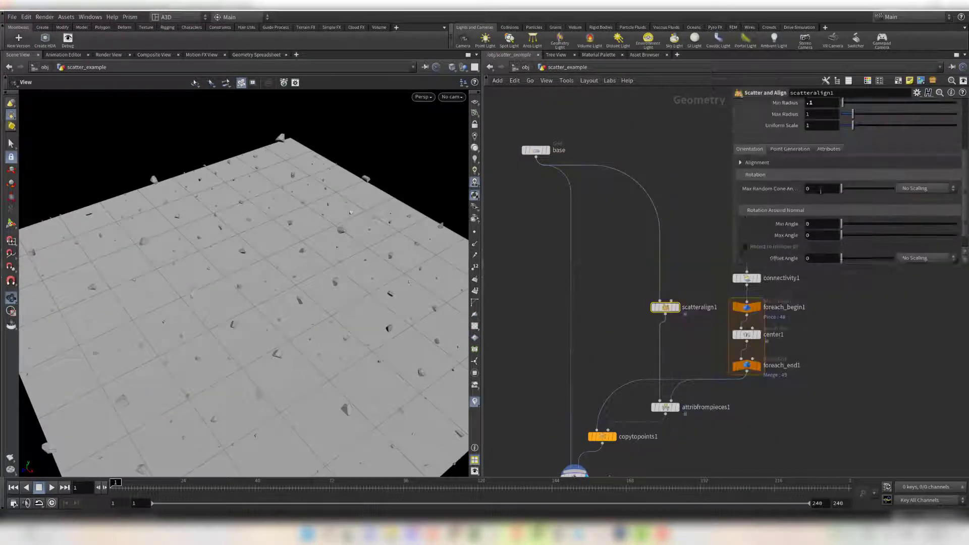
scroll(756, 130, "up", 4)
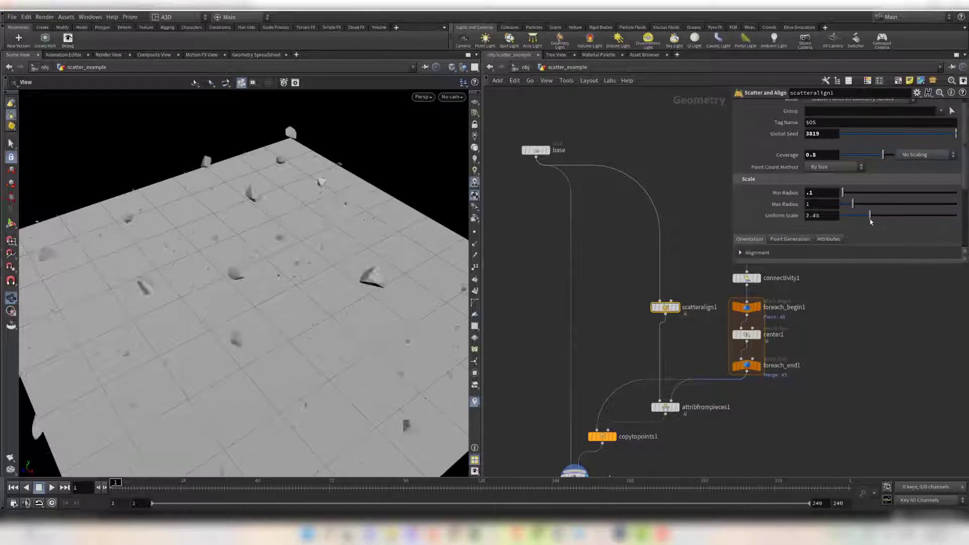
scroll(861, 211, "up", 1)
- Insert a Transform node after the center node inside the loop, with a uniform scale of about 4.59
middle_click_drag(794, 397, 722, 397)
scroll(732, 348, "up", 1)
left_click_drag(708, 322, 708, 335)
key("Tab")
type("trans")
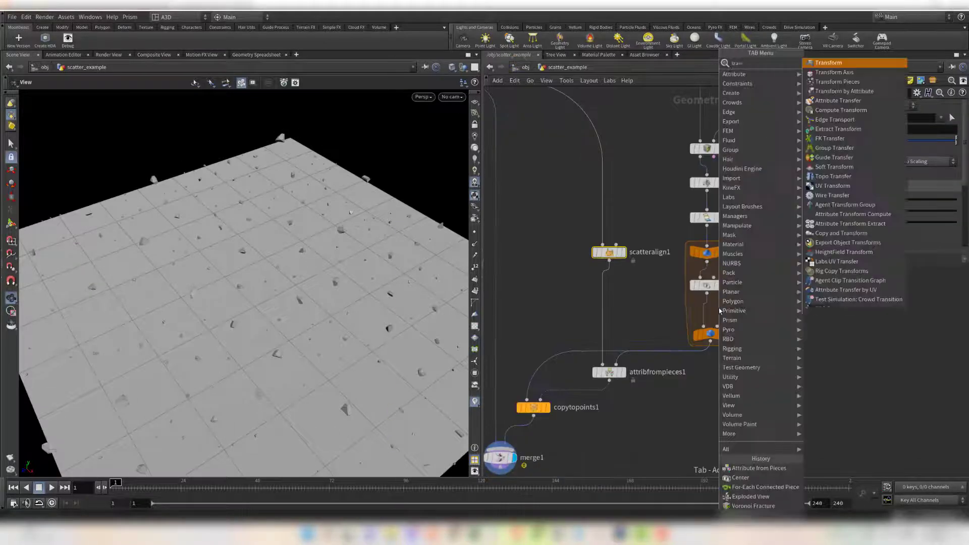
key("Return")
left_click(703, 310)
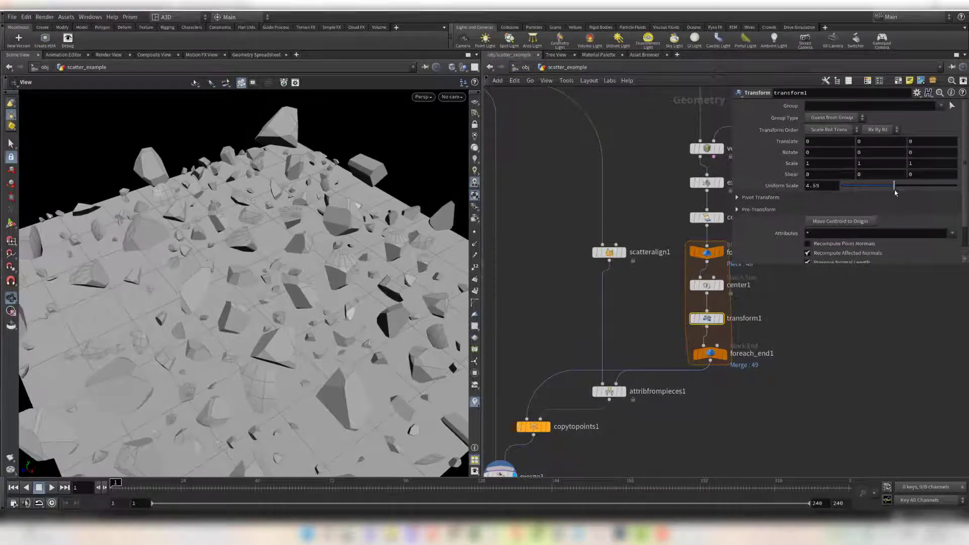
- Choose the Justify Y option again on the loop's center node and check how the rocks sit on the ground
left_click(708, 285)
left_click(824, 194)
left_click(821, 211)
left_click_drag(303, 282, 335, 289)
scroll(614, 283, "up", 2)
- Set the Scatter and Align node's max radius to .2 and its coverage to 1
middle_click_drag(613, 282, 648, 325)
left_click(642, 280)
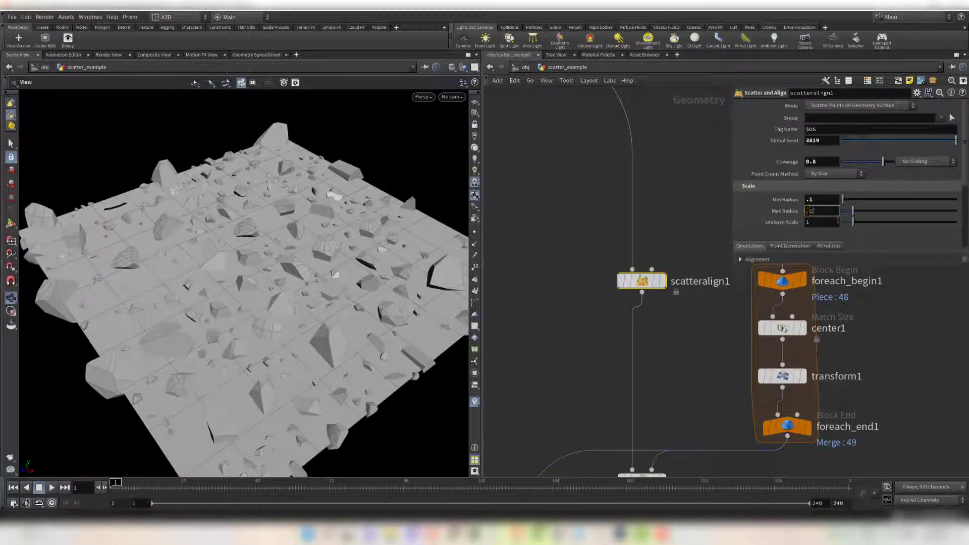
type(".2")
key("Return")
left_click_drag(882, 161, 894, 161)
middle_click_drag(689, 328, 696, 320)
- Try By Point Spacing as the Scatter and Align point count method, and return to By Size
left_click(835, 174)
left_click(830, 204)
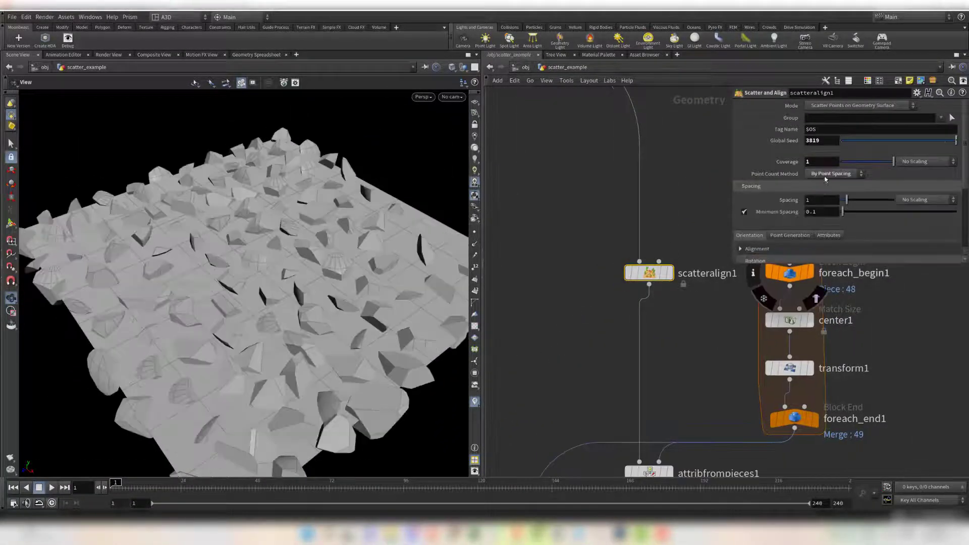
left_click(825, 175)
left_click(825, 186)
- Set the Scatter and Align max radius to about 0.89 and the loop's Transform uniform scale to about 6.83
left_click_drag(844, 211, 852, 210)
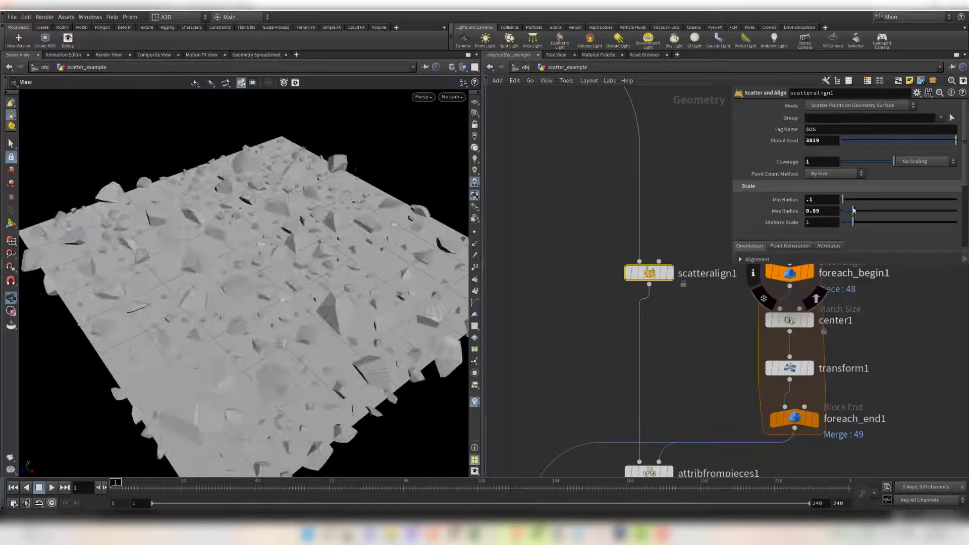
middle_click_drag(791, 364, 772, 343)
left_click(771, 347)
mouse_move(897, 186)
left_mouse_down()
mouse_move(947, 187)
mouse_move(919, 186)
left_mouse_up()
key("shift+w")
key("shift+w")
mouse_move(317, 293)
left_mouse_down()
mouse_move(325, 313)
mouse_move(231, 327)
mouse_move(242, 286)
left_mouse_up()
scroll(325, 313, "down", 2)
middle_click_drag(683, 184, 554, 474)
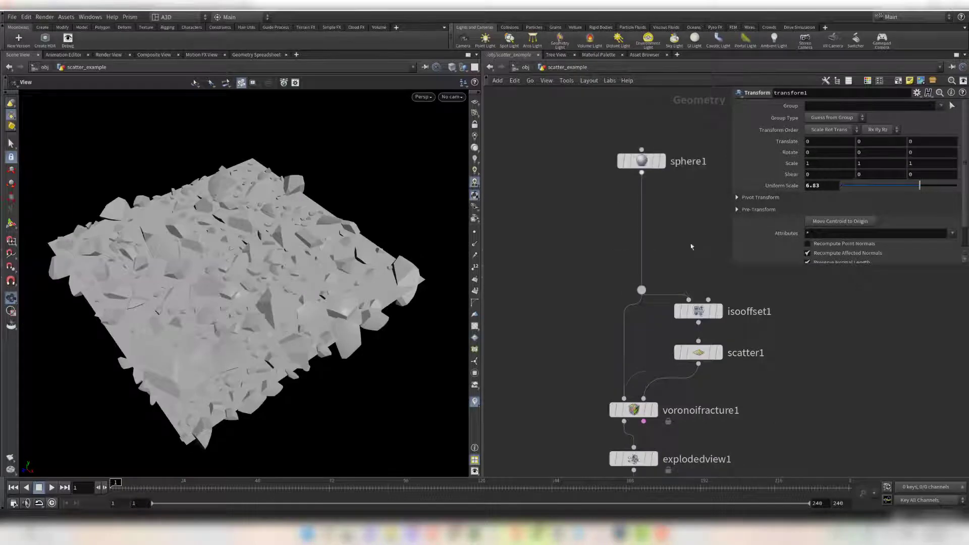
- Add a Box node and wire it into the fracture setup in place of the sphere
middle_click_drag(692, 246, 635, 243)
key("Tab")
type("box")
key("Return")
left_click(647, 207)
left_click(647, 218)
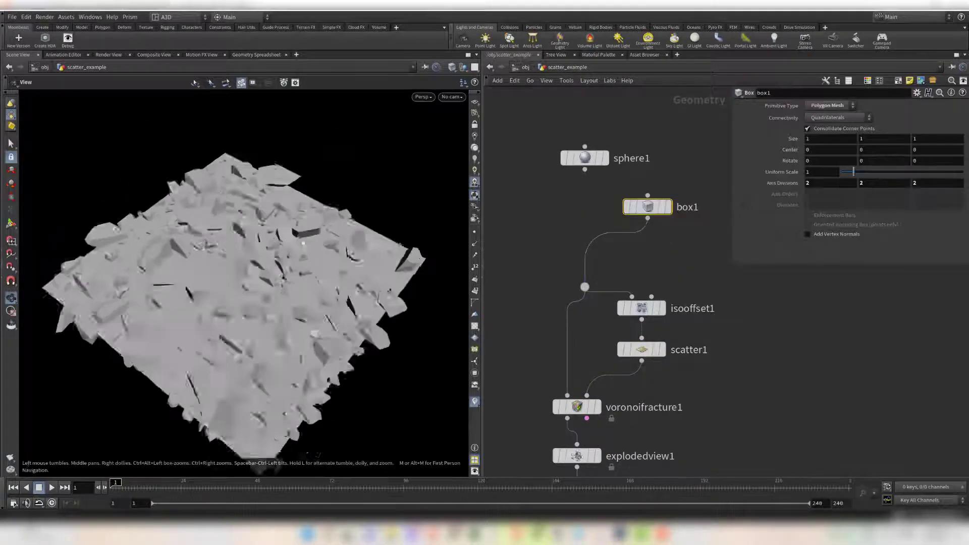
left_click_drag(283, 313, 267, 273)
- Add a sun light and a sky environment light at the object level
middle_click_drag(735, 431, 717, 407)
key("u")
key("Tab")
type("lig")
left_click(706, 309)
left_click(589, 316)
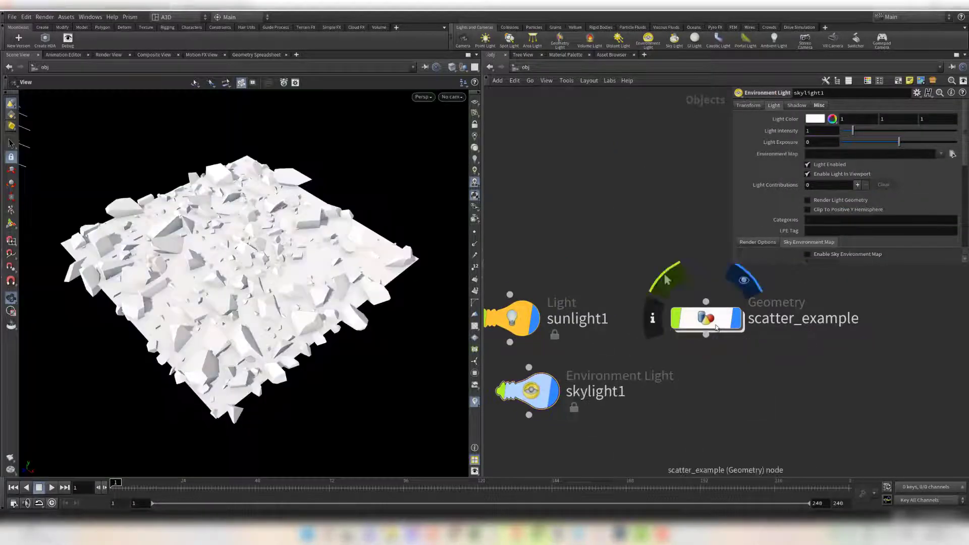
- Set the sun light's intensity to .5
left_click(520, 319)
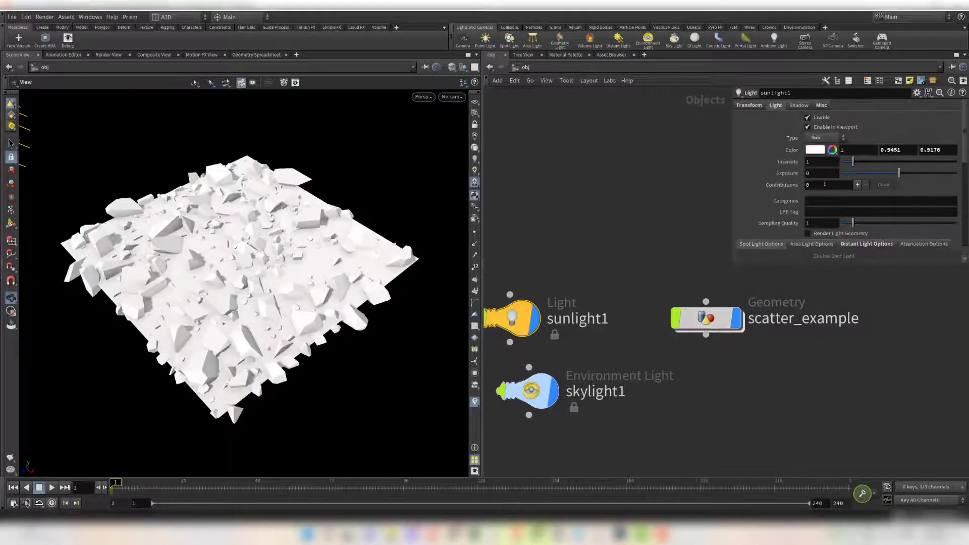
double_click(819, 163)
type(".5")
key("Return")
- Set the base grid's rows and columns to 100 and insert a Mountain node directly below it
double_click(719, 321)
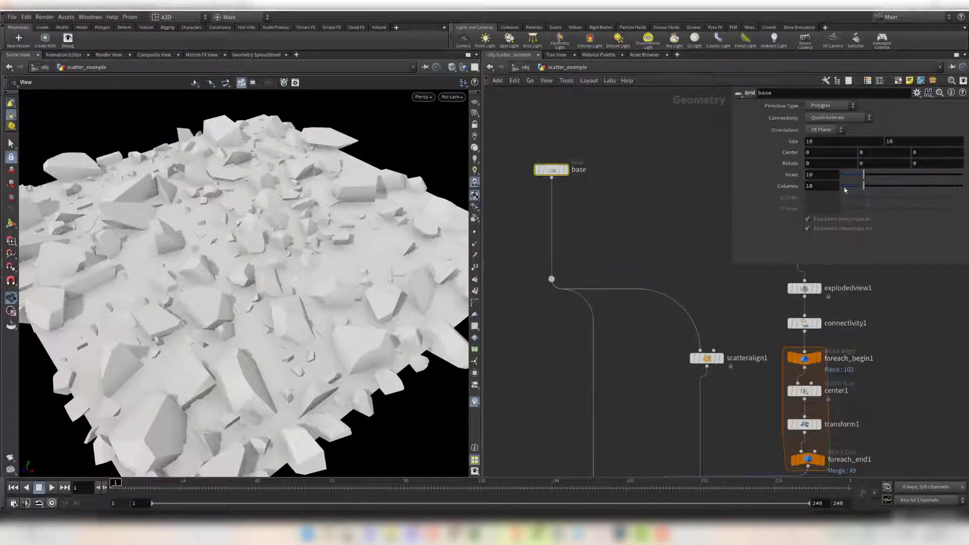
key("Tab")
key("Return")
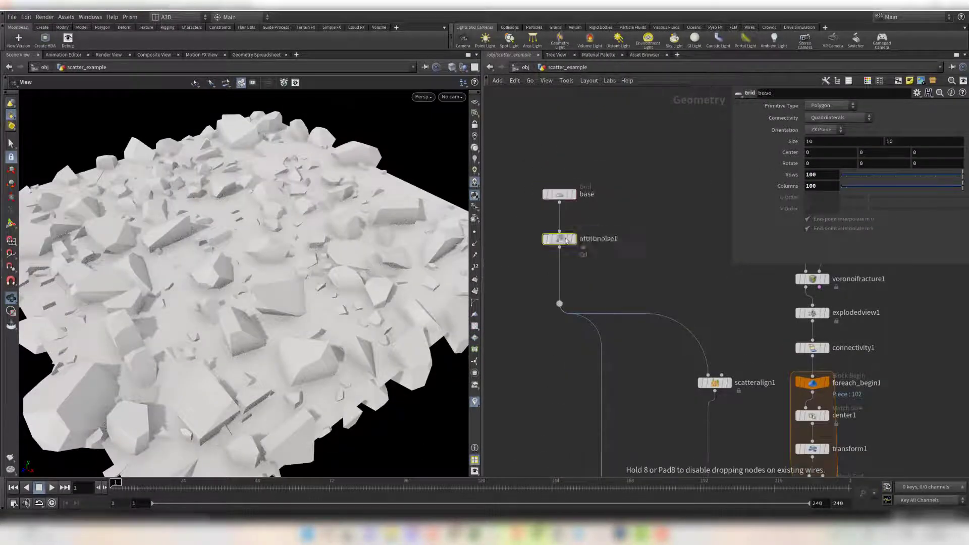
left_click(566, 240)
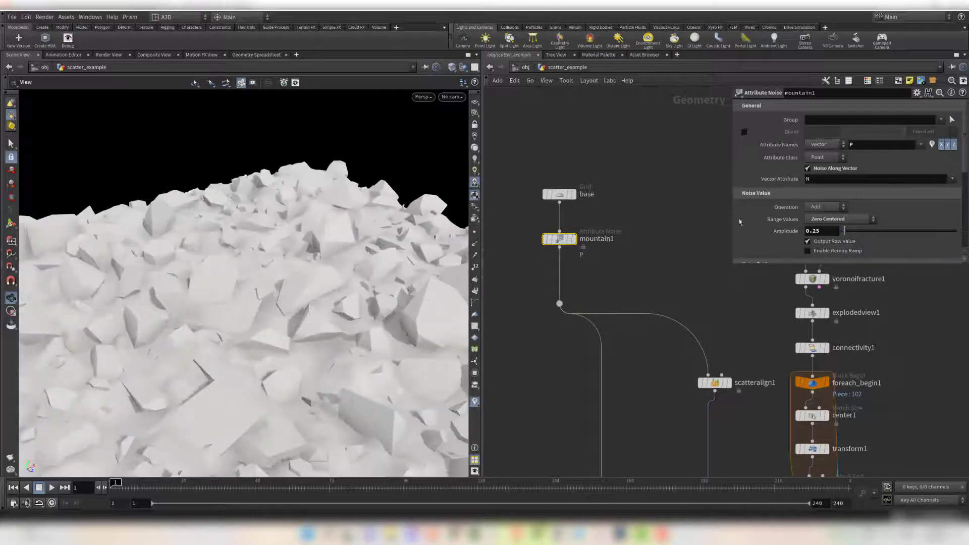
- Set the ground Mountain node's amplitude to 0.5 and its element size to 4
scroll(740, 222, "down", 3)
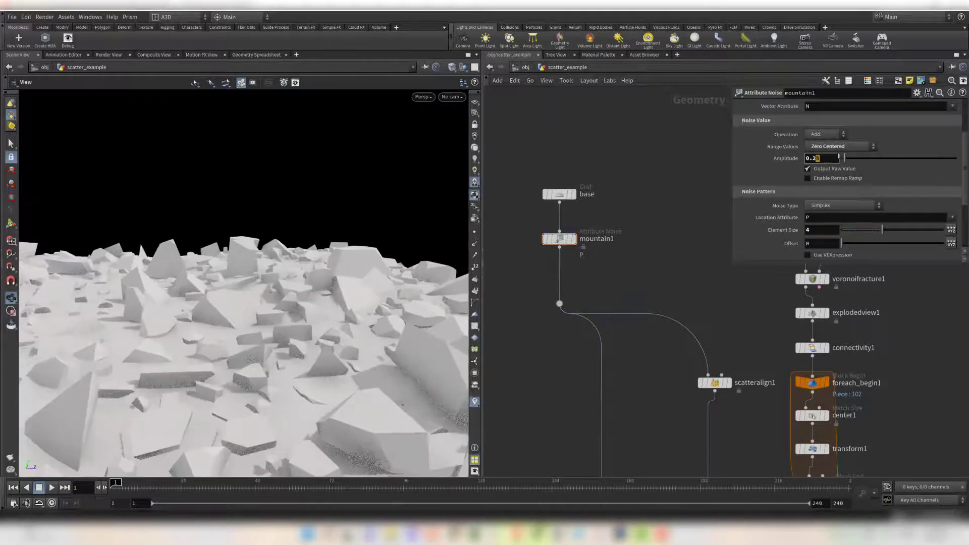
key("BackSpace")
key("BackSpace")
type("5")
key("Return")
scroll(303, 263, "down", 5)
left_click_drag(303, 262, 327, 273, "alt")
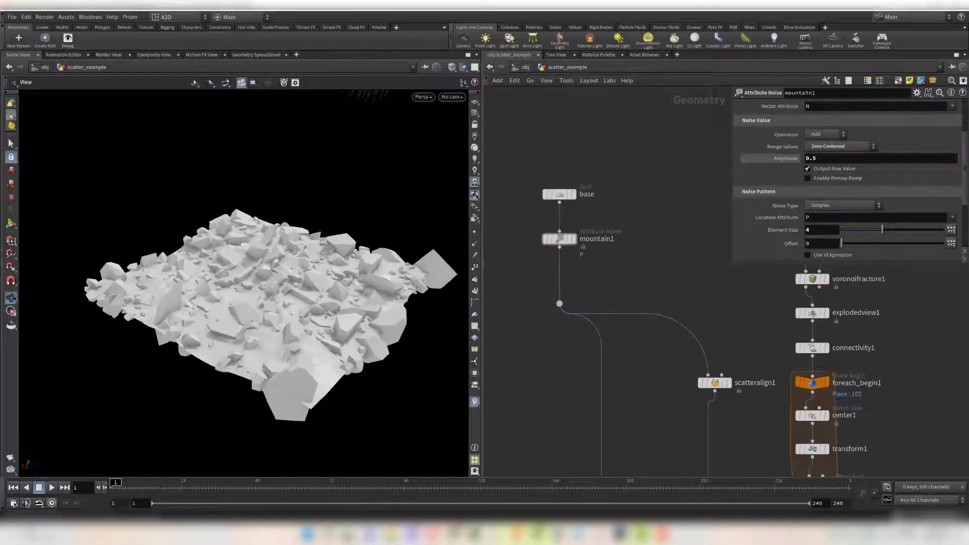
- Add a PolyExtrude node fed by the noisy ground grid and display its result
middle_click_drag(665, 269, 620, 167)
left_click_drag(363, 217, 343, 237)
middle_click_drag(501, 312, 546, 209)
key("Tab")
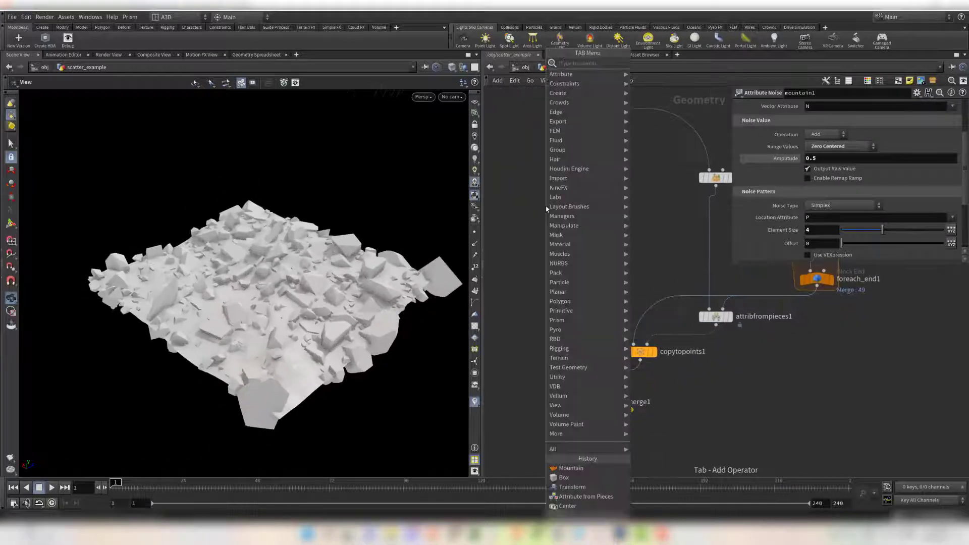
key("Return")
left_click(549, 212)
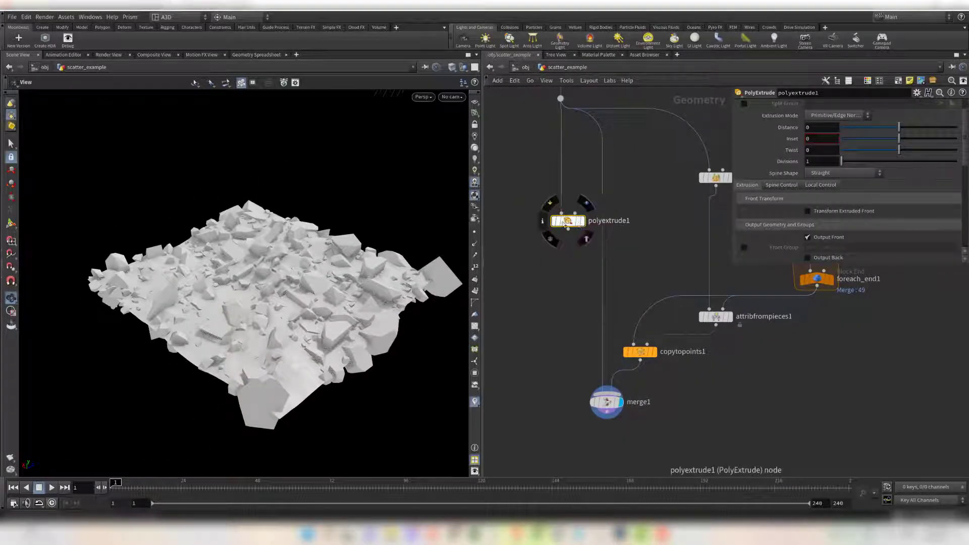
left_click_drag(565, 223, 543, 233)
left_click(557, 232)
- Transform the extruded front by -1 in Y in Global space and turn on Output Back
left_click(807, 211)
left_click(878, 234)
left_click(818, 222)
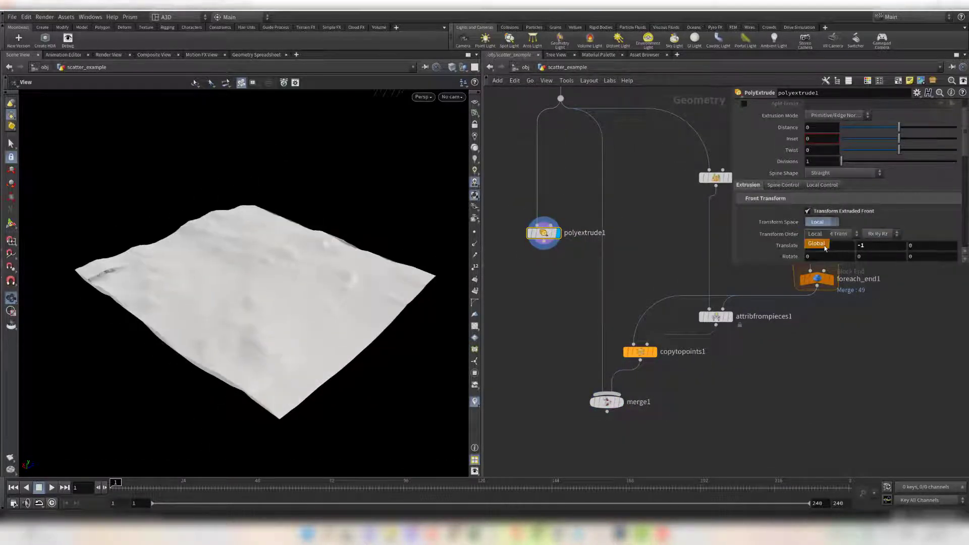
left_click(819, 245)
scroll(817, 235, "down", 5)
left_click(807, 192)
- Add a Reverse node after PolyExtrude and route it into the rock merge in place of the plain ground grid
key("Tab")
key("Return")
left_click(538, 277)
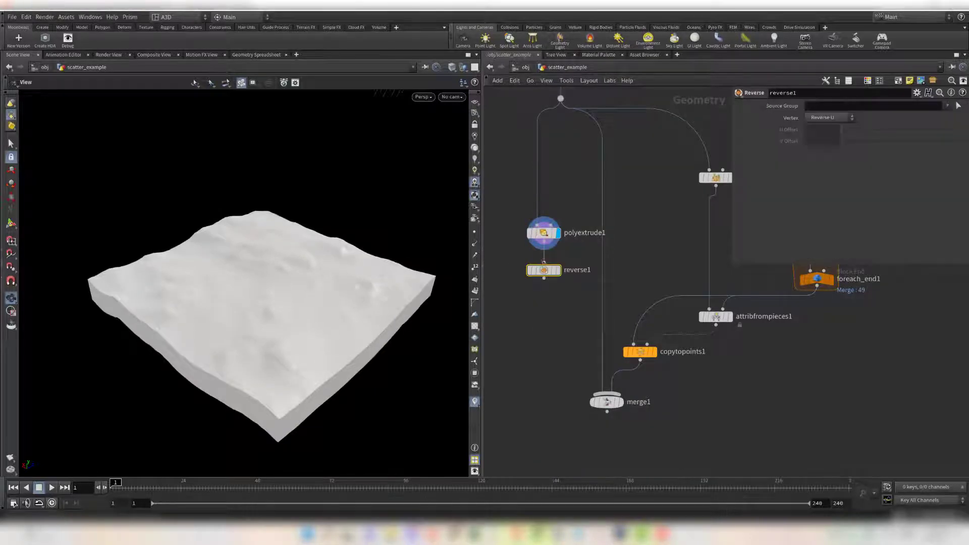
left_click(601, 319)
middle_click_drag(620, 402, 618, 307)
left_click(553, 286)
scroll(586, 309, "up", 3)
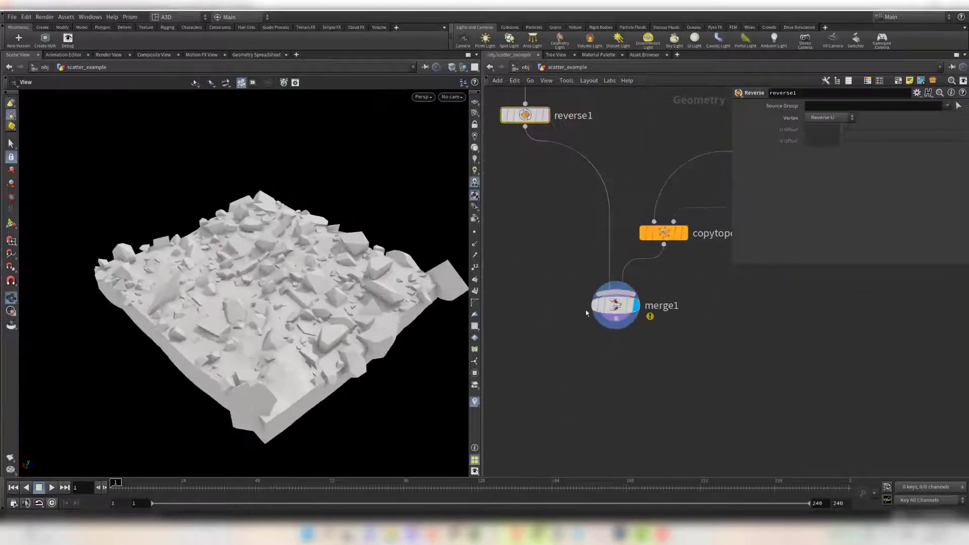
left_click_drag(603, 307, 543, 309)
key("Tab")
type("vdbf")
key("Return")
- Add a VDB from Polygons node below the ground and rock merge and display it
key("Tab")
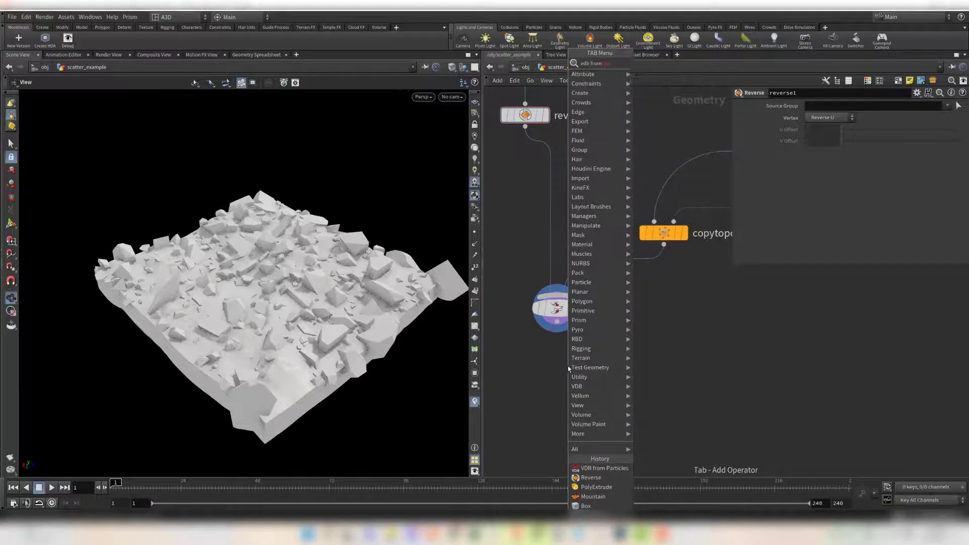
key("Return")
left_click(568, 367)
left_click(579, 368)
- Add a VDB Reshape SDF node after VDB from Polygons, set its operation to Erode, and display it
middle_click_drag(608, 414, 614, 389)
key("Tab")
type("conv")
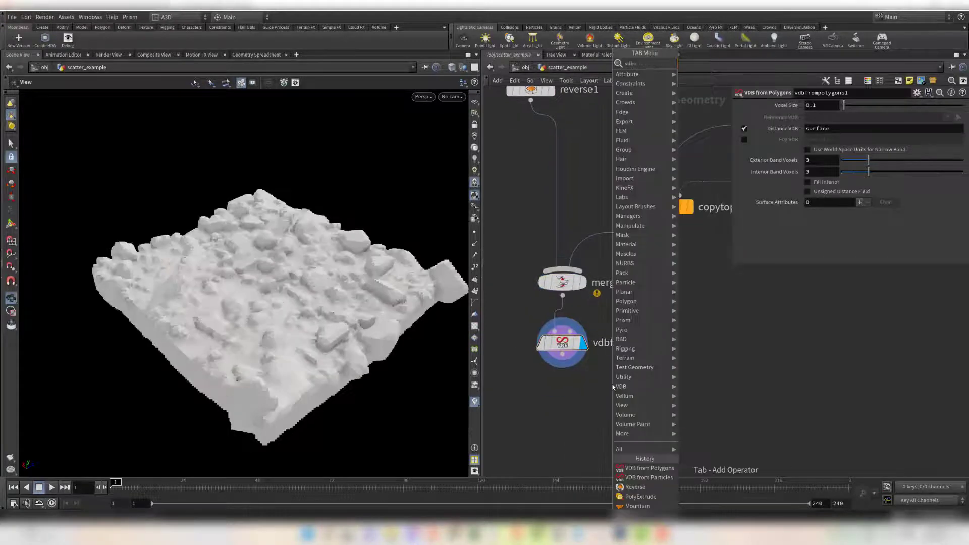
key("Return")
left_click(563, 393)
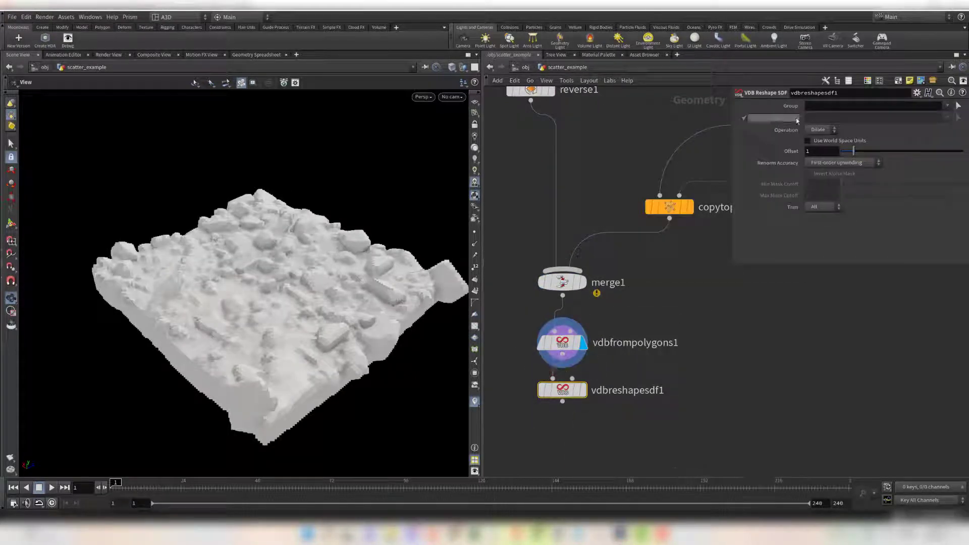
left_click(820, 130)
left_click(819, 141)
middle_click_drag(705, 369, 706, 329)
left_click(583, 343)
- Add a VDB Smooth node after the eroding VDB Reshape SDF and display it
key("Tab")
type("vdbs")
key("Return")
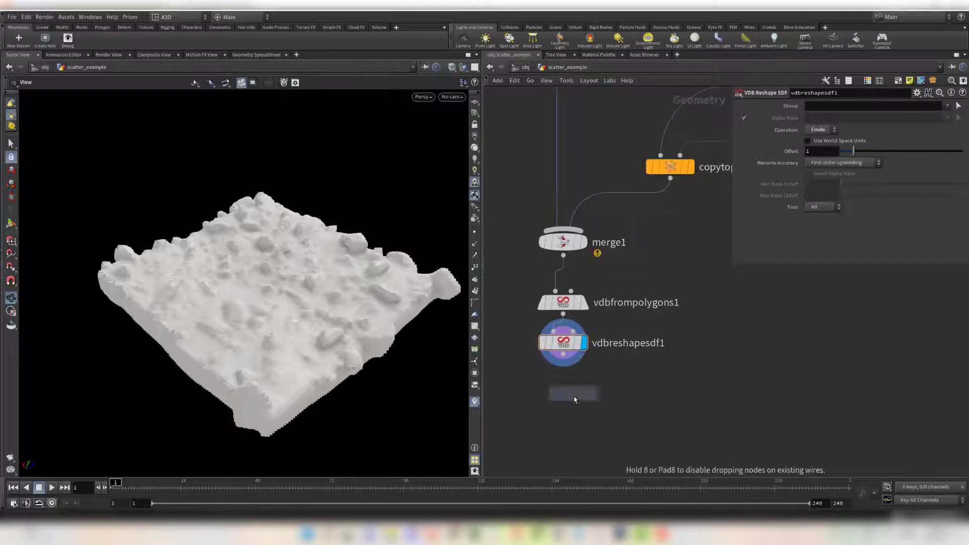
left_click(563, 384)
left_click(583, 382)
- Add a second VDB Reshape SDF node after VDB Smooth and display it
middle_click_drag(592, 435, 591, 425)
key("Tab")
type("vdb")
key("Return")
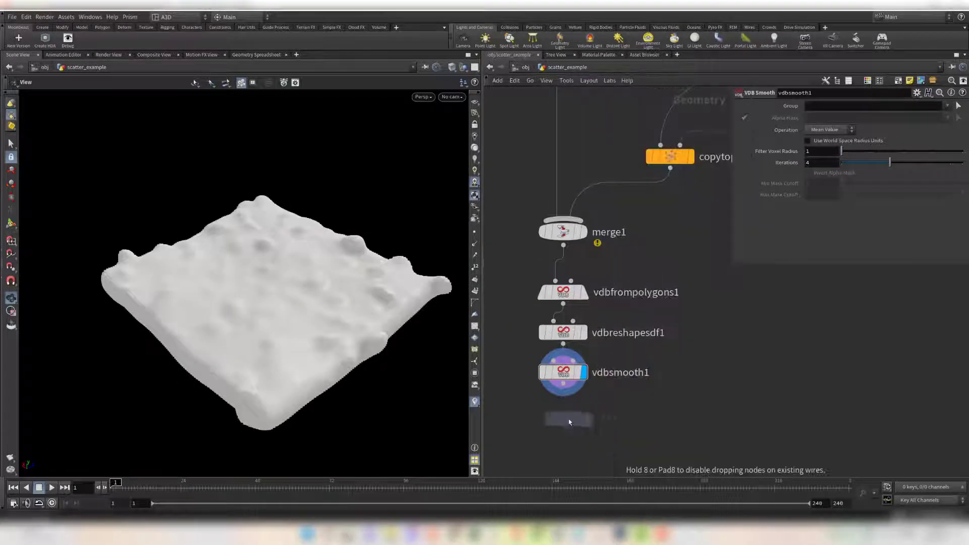
left_click(565, 420)
left_click(583, 417)
- Add a Convert node set to Polygon beneath the second VDB Reshape SDF
middle_click_drag(668, 349, 667, 316)
key("Tab")
type("conv")
key("Return")
left_click(579, 432)
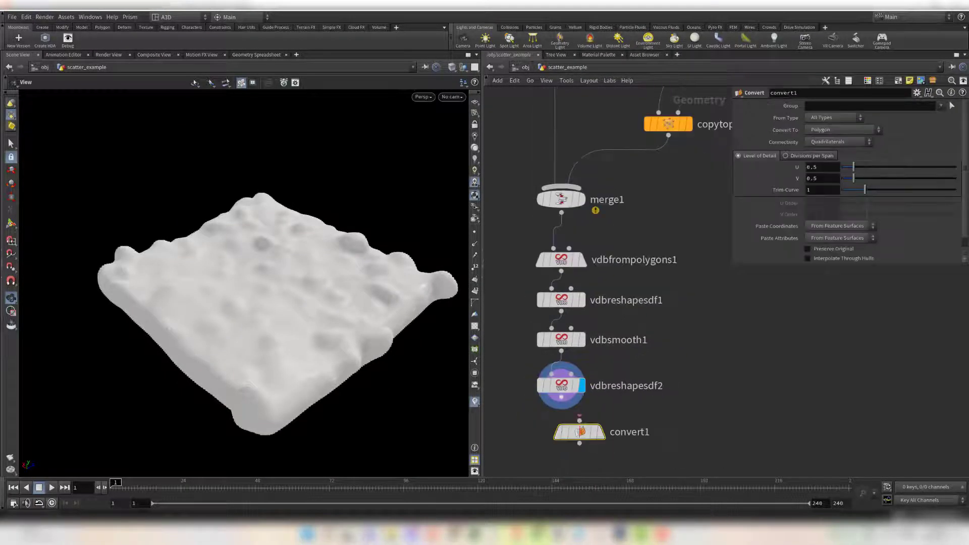
left_click_drag(580, 432, 566, 430)
- Merge the converted ground surface with the copied rocks in a new Merge node and display it
key("Tab")
type("merge")
key("Return")
middle_click_drag(666, 412, 640, 373)
left_click(598, 452)
left_click_drag(539, 403, 598, 440)
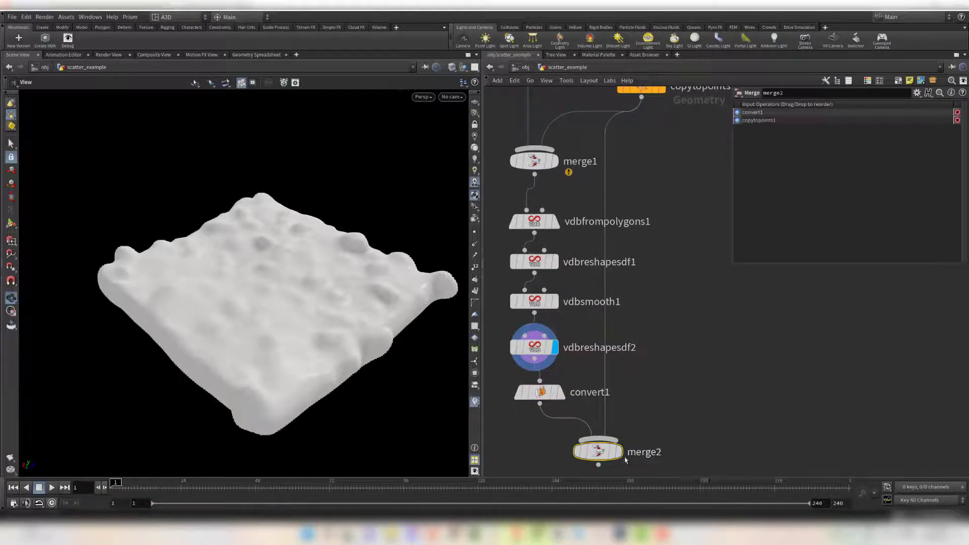
left_click(619, 452)
- Set the VDB from Polygons voxel size to 0.05
scroll(194, 305, "up", 5)
middle_click_drag(655, 244, 667, 304)
left_click(554, 283)
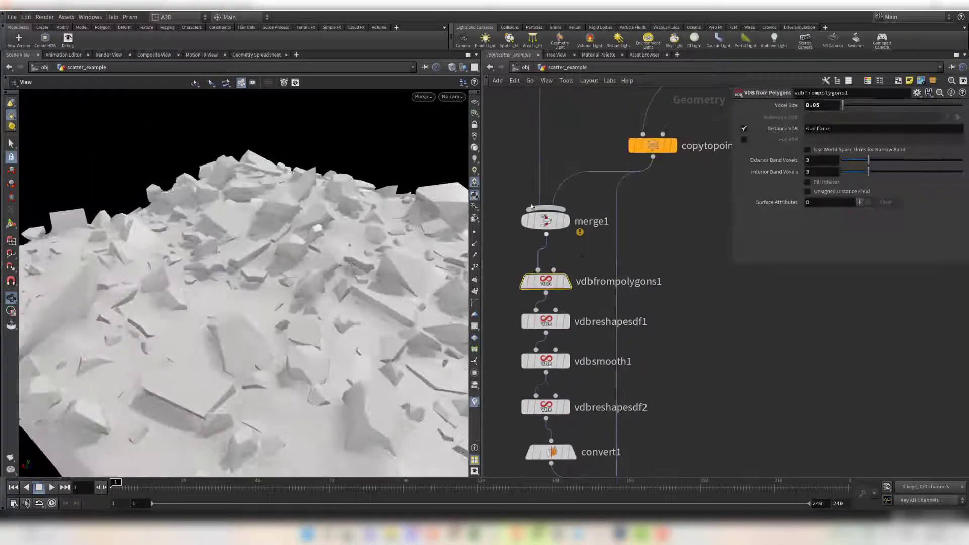
left_click_drag(282, 217, 272, 242)
- Insert a Mountain node between the Convert node and the final merge
middle_click_drag(580, 403, 579, 282)
key("Tab")
type("moun")
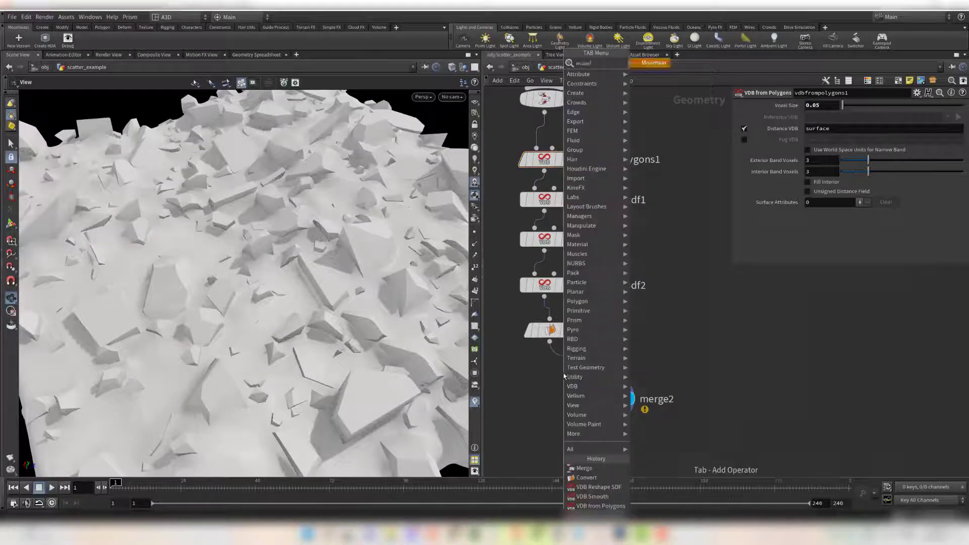
key("Return")
left_click(550, 367)
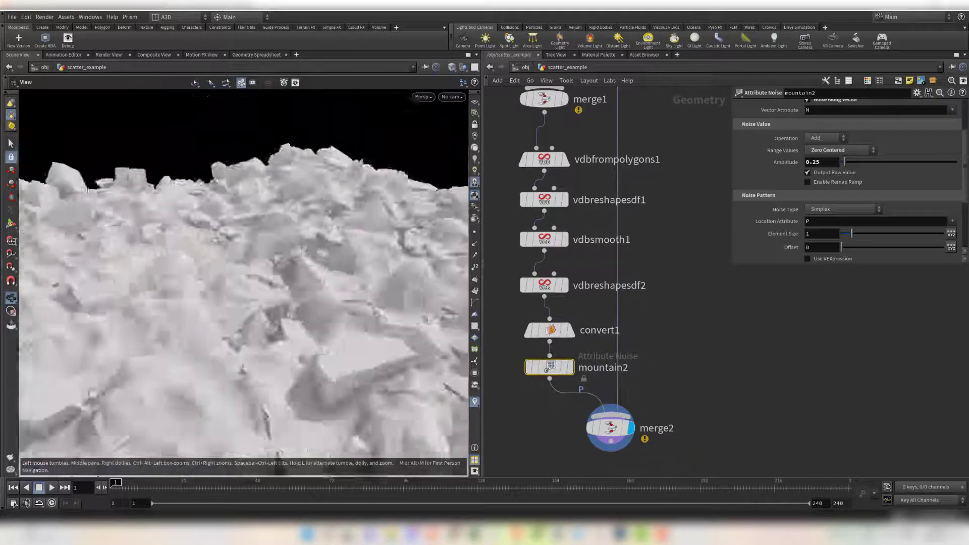
- Lower the noise amplitude of the Mountain node that follows Convert
left_click_drag(242, 369, 222, 404)
double_click(815, 161)
type("15")
key("Return")
left_click_drag(243, 262, 293, 270)
- Set the offset of the eroding VDB Reshape SDF to .5
left_click(553, 293)
middle_click_drag(668, 185, 659, 256)
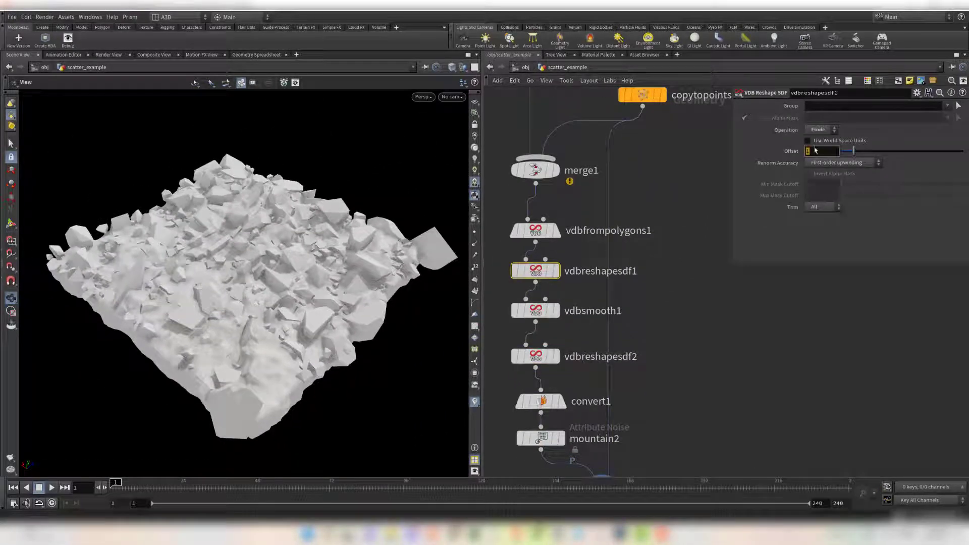
type(".5")
key("Return")
- Add a Labs Calculate Occlusion node after the final merge and display the shaded terrain
middle_click_drag(674, 338, 667, 222)
key("Tab")
type("mask")
key("Return")
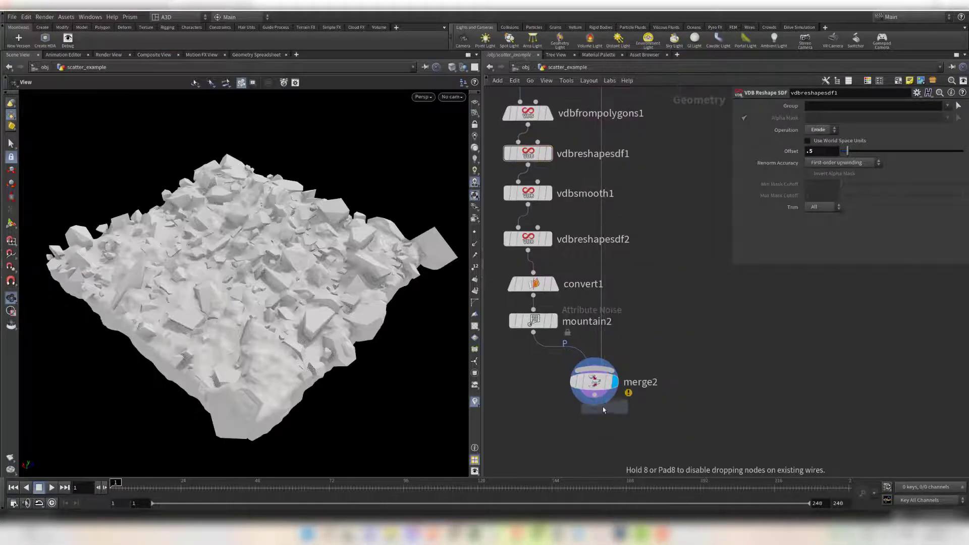
left_click(586, 435)
middle_click_drag(702, 363, 706, 348)
mouse_move(283, 280)
left_mouse_down()
mouse_move(284, 298)
mouse_move(285, 286)
left_mouse_up()
- Insert a Remesh node after the Transform inside the rock for-each loop
middle_click_drag(702, 166, 568, 362)
middle_click_drag(726, 148, 606, 385)
key("Tab")
type("color")
key("Return")
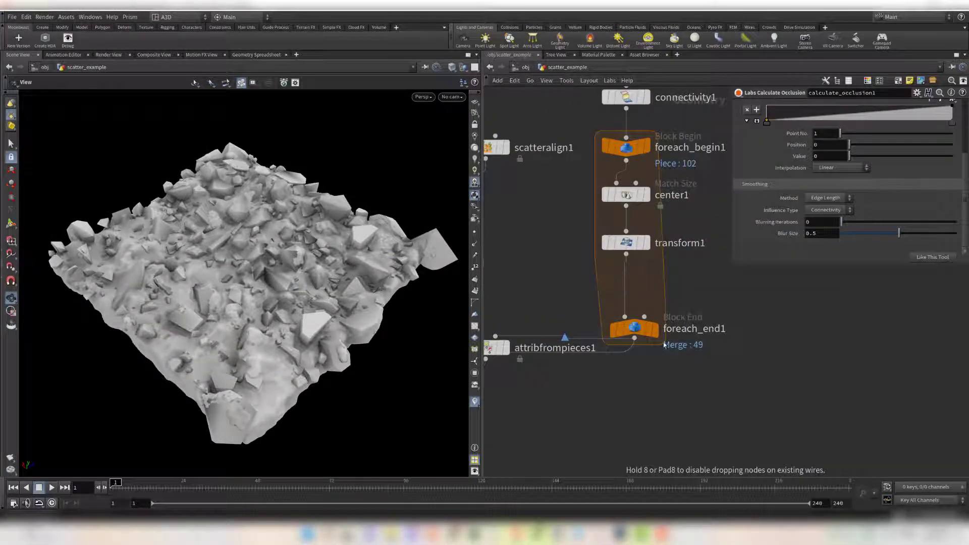
left_click(617, 383)
middle_click_drag(616, 380, 601, 401)
- Add a Smooth node to soften the remeshed rock pieces
key("Tab")
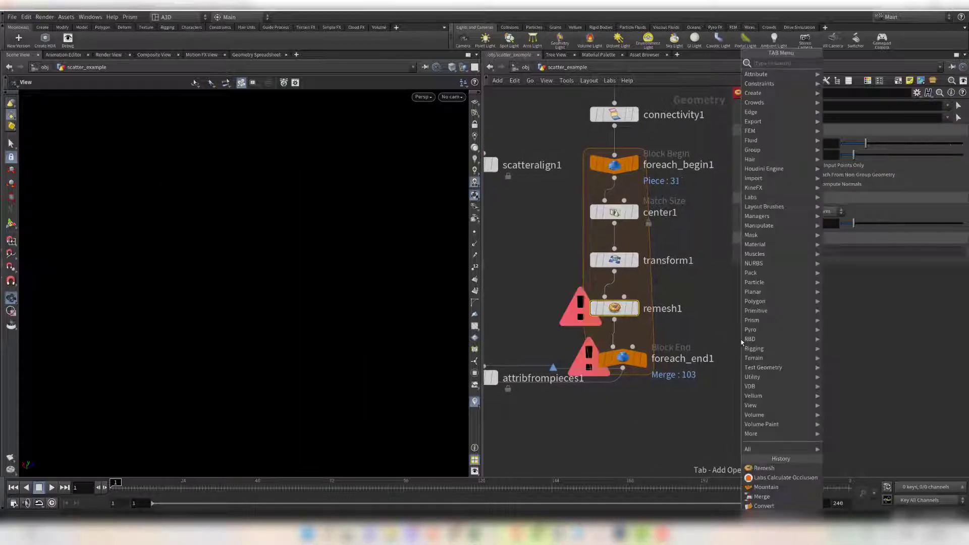
type("mountain")
key("Return")
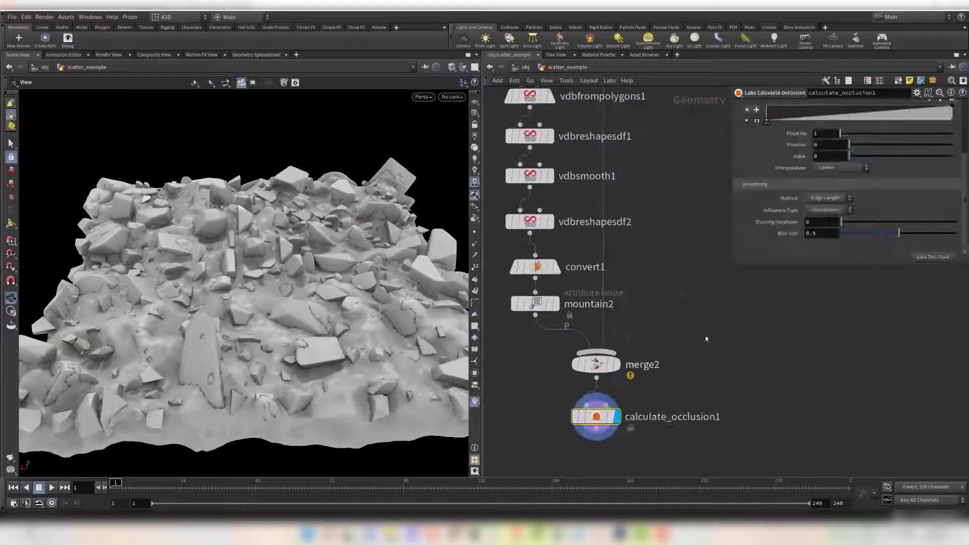
- Set the Labs Calculate Occlusion blurring iterations to 2 and shift the node slightly below the merge
type("2")
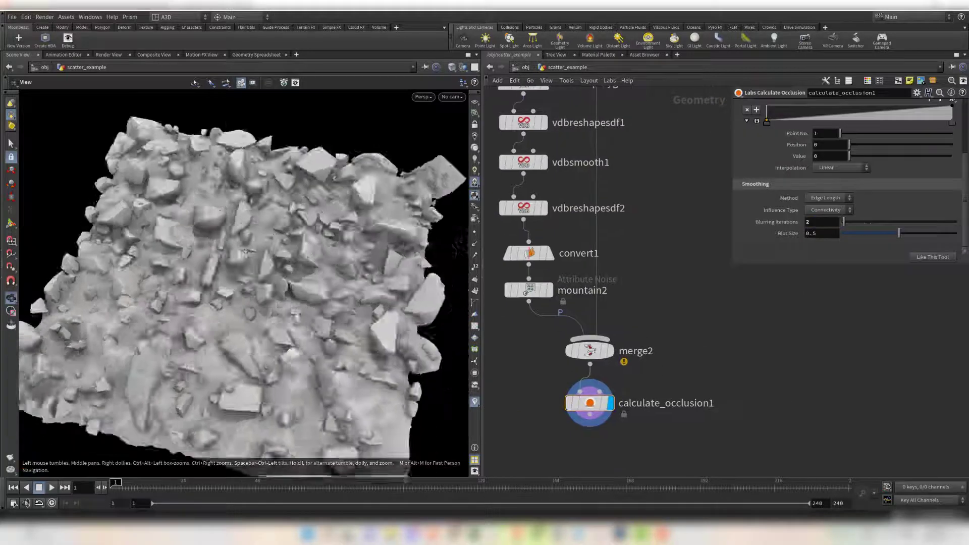
mouse_move(322, 278)
left_mouse_down()
mouse_move(268, 278)
mouse_move(279, 349)
mouse_move(319, 287)
left_mouse_up()
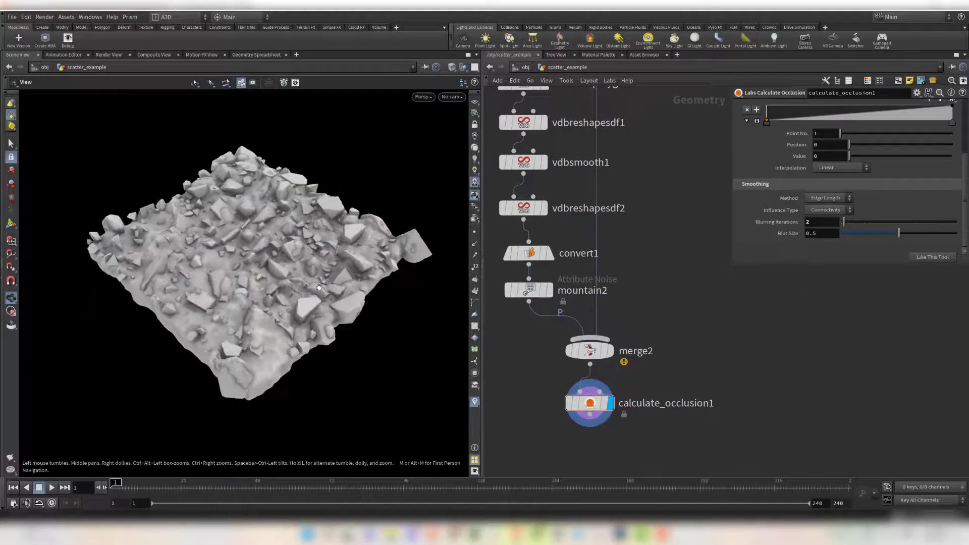
left_click_drag(589, 402, 598, 416)
middle_click_drag(703, 348, 665, 265)
scroll(629, 353, "up", 2)
middle_click_drag(629, 356, 696, 415)
key("Tab")
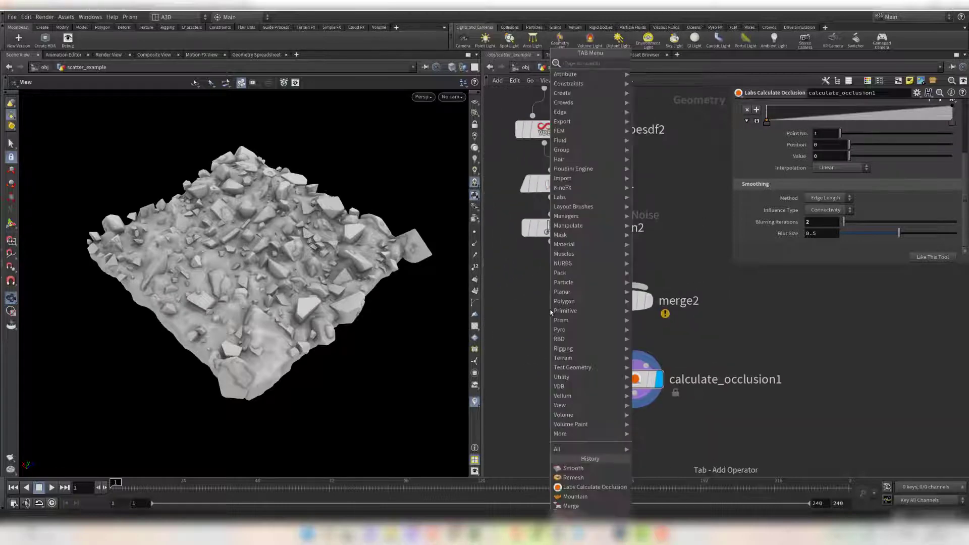
key("Escape")
- Add a point light at the object level, in front of the terrain, with an intensity of 50
middle_click_drag(543, 364, 549, 363)
key("u")
scroll(616, 222, "down", 3)
key("Tab")
type("light")
key("Return")
left_click(545, 332)
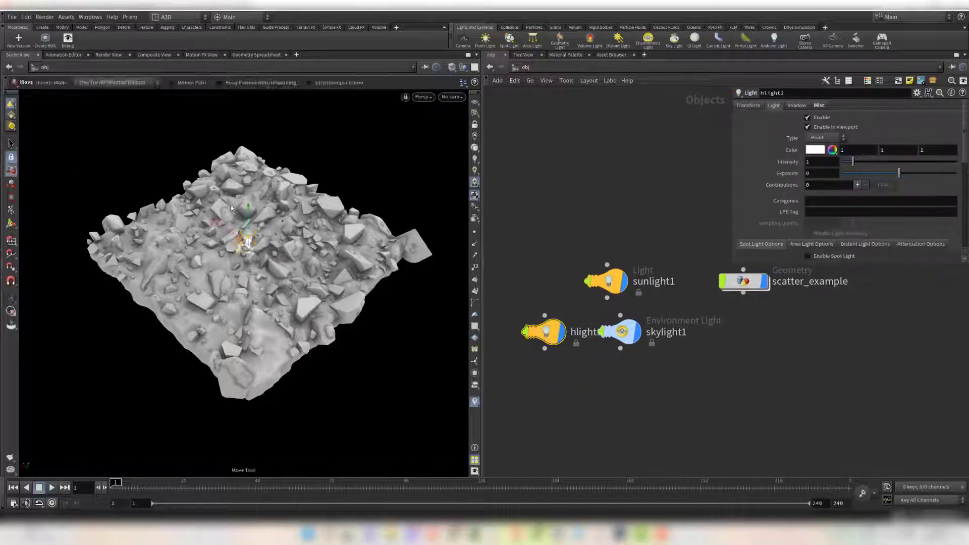
type("50")
key("Return")
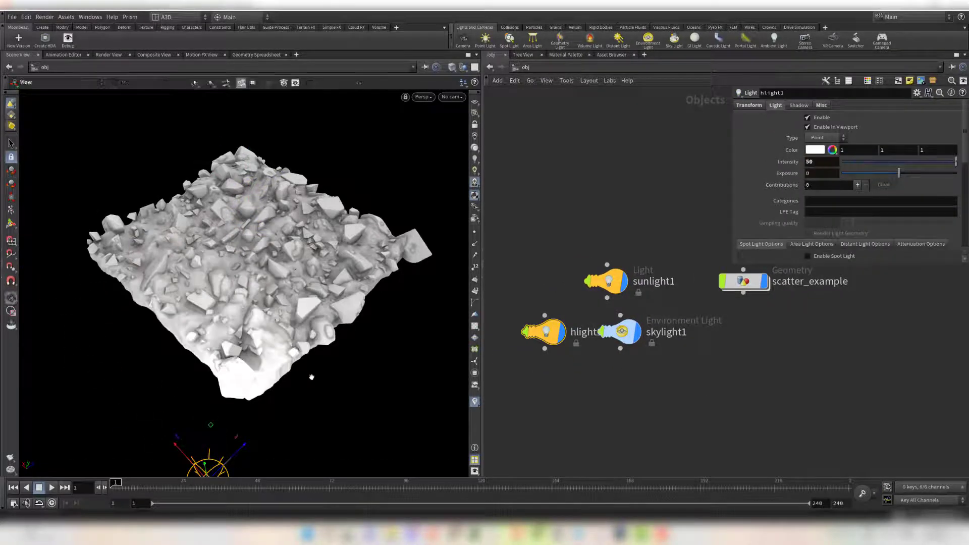
- Delete the sun light and the sky light
left_click_drag(592, 196, 648, 348)
key("Delete")
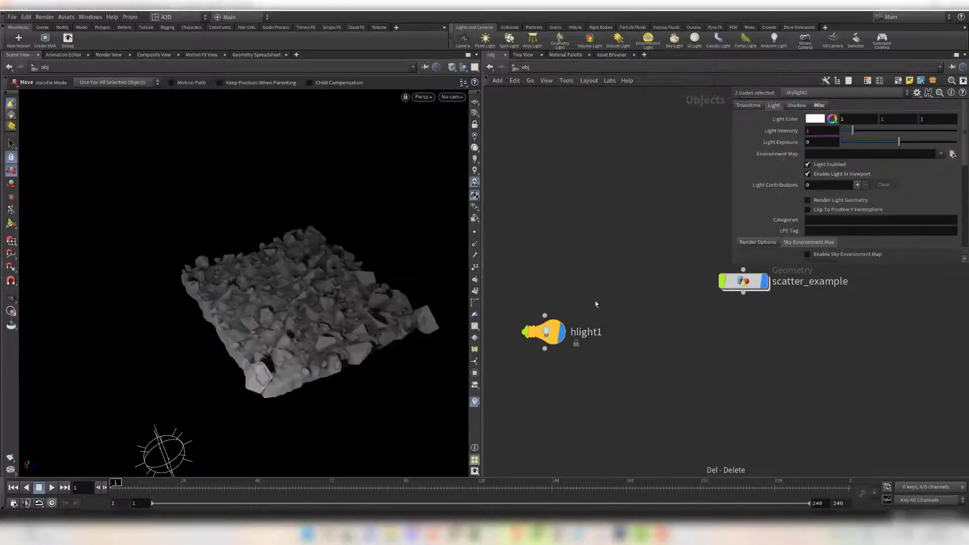
left_click_drag(282, 307, 252, 290, "alt")
- Set the point light's intensity to 100 and adjust its position beside the rock terrain
left_click(547, 332)
double_click(810, 161)
type("100")
key("Return")
left_click_drag(100, 313, 146, 328, "alt")
left_click_drag(150, 365, 236, 323)
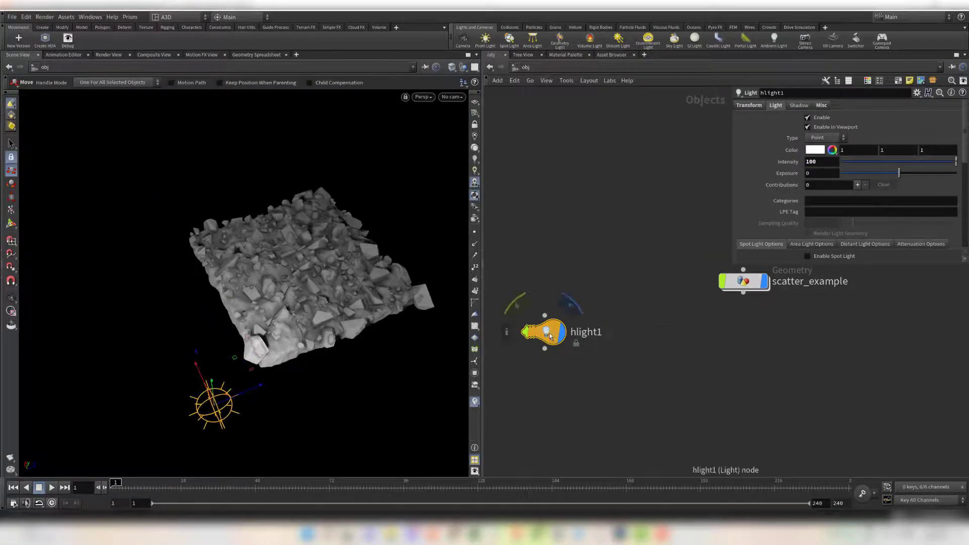
- Duplicate the point light, tint the copy light blue (78B5FF) and place it on the opposite side of the terrain
left_click_drag(549, 332, 546, 376, "alt")
left_click(814, 150)
left_click(709, 141)
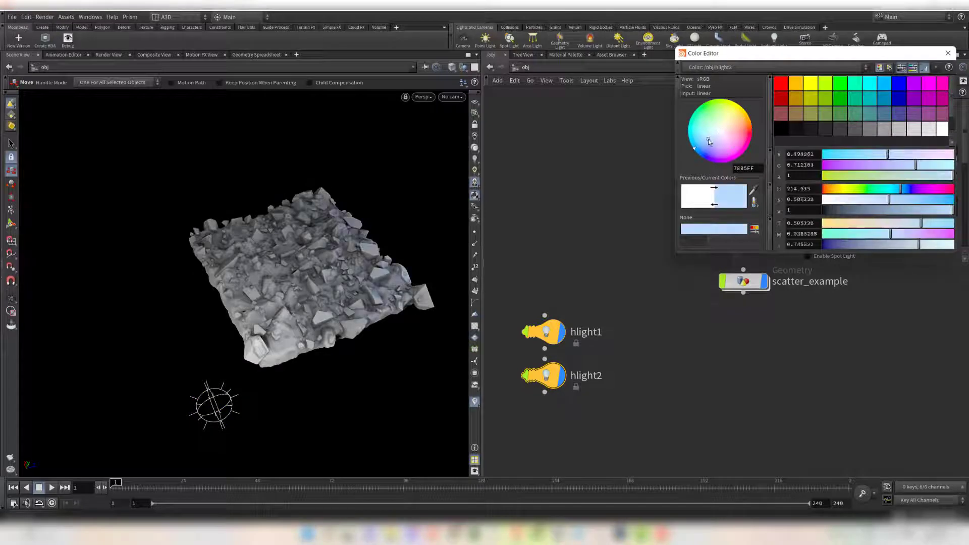
left_click_drag(707, 140, 707, 138)
middle_click_drag(353, 233, 277, 243, "alt")
scroll(277, 244, "down", 2)
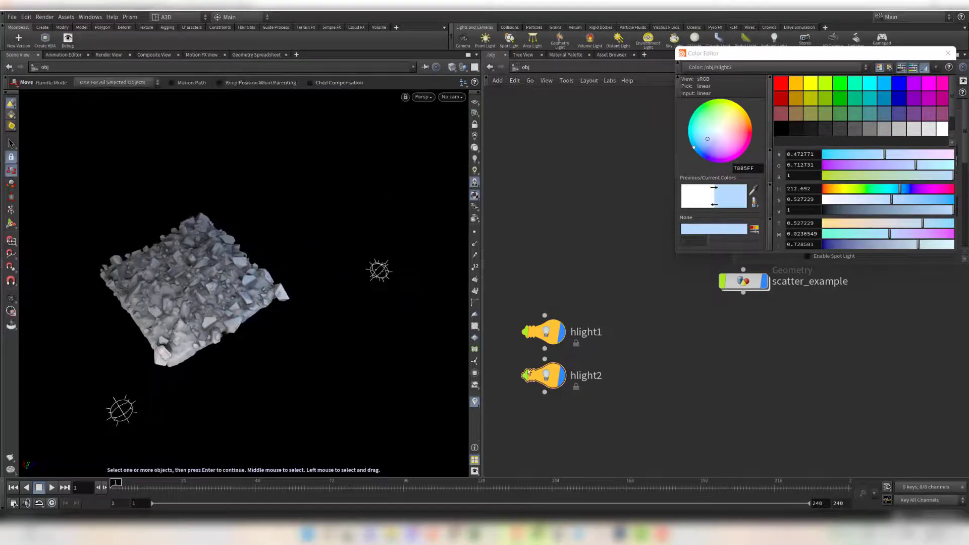
- Duplicate the blue light, place the copy above the terrain's far corner and tint it pink (FF778C)
left_click_drag(528, 372, 527, 370, "alt")
left_click_drag(382, 232, 85, 152)
left_click(750, 133)
left_click_drag(253, 242, 263, 214, "alt")
left_click(741, 135)
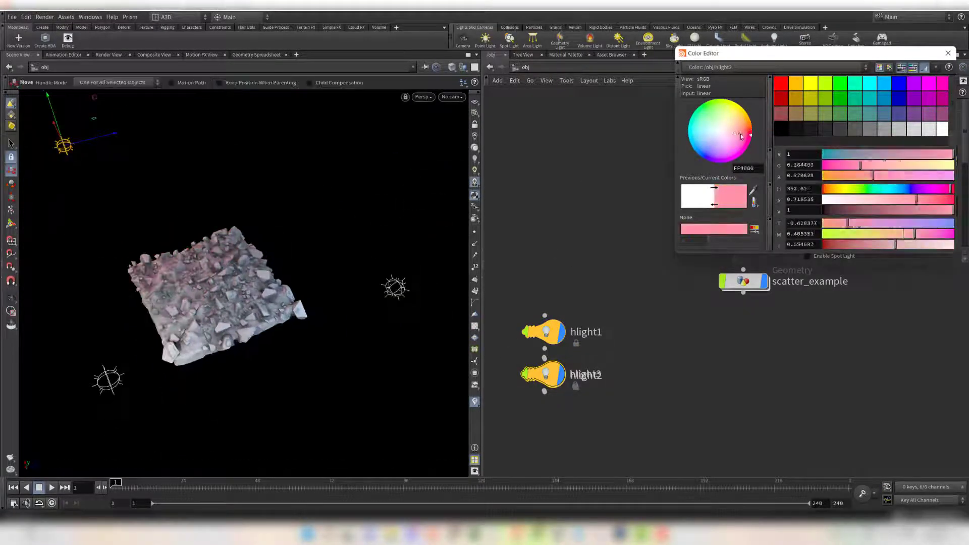
left_click_drag(740, 136, 735, 132)
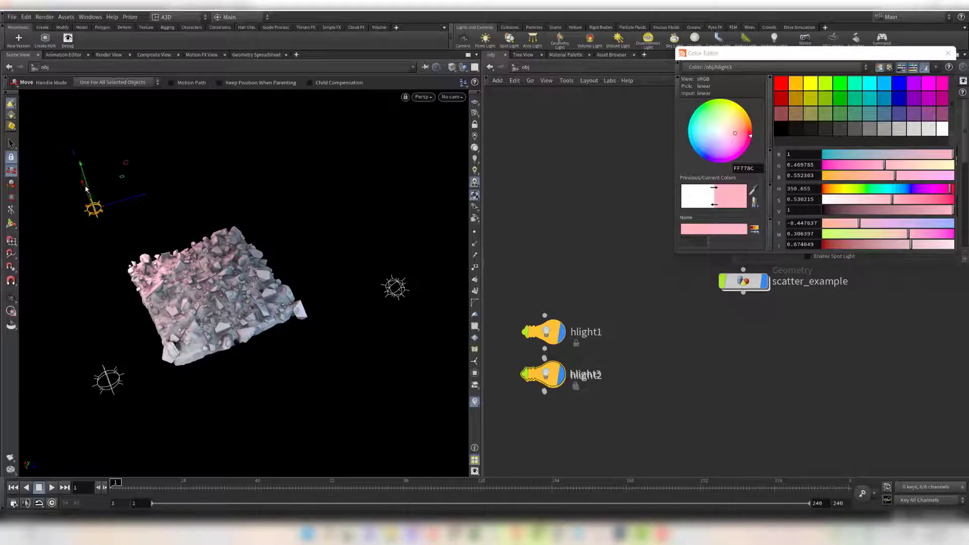
- Move the hlight2 node below hlight3, shift its light blue colour slightly toward cyan and close the colour editor
scroll(253, 243, "up", 3)
left_click_drag(253, 242, 273, 256, "alt")
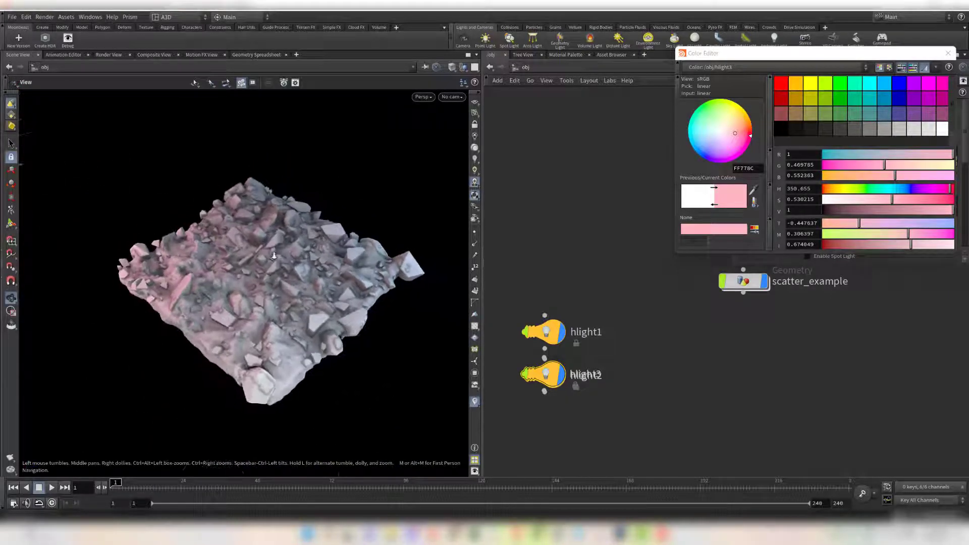
left_click(563, 417)
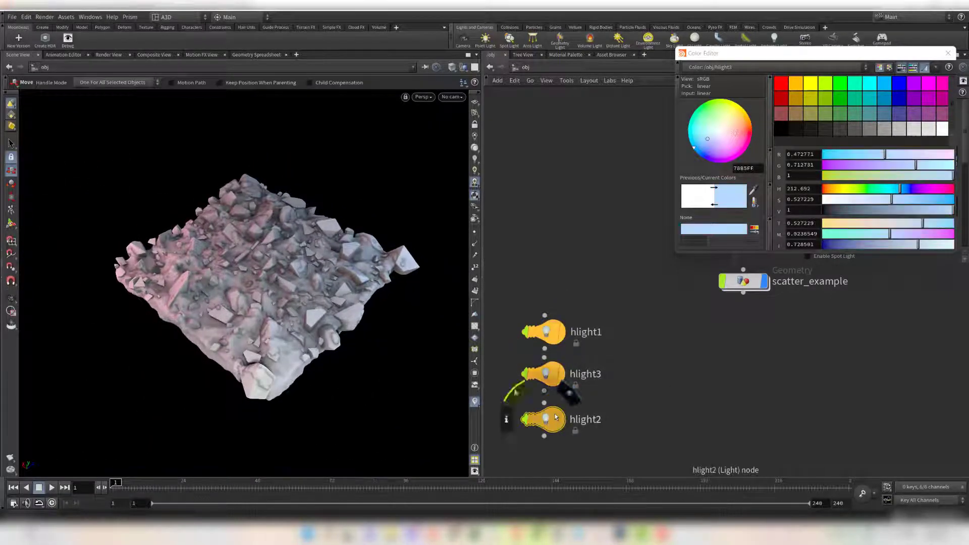
left_click(708, 138)
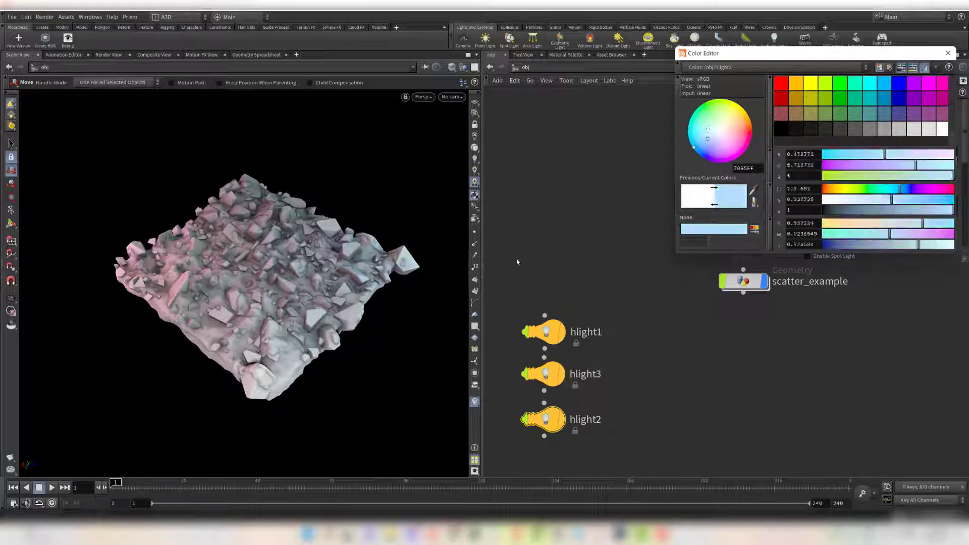
left_click(948, 53)
- Frame the scatter_example geometry and examine the lit rock terrain from several angles
left_click(743, 281)
key("space+f")
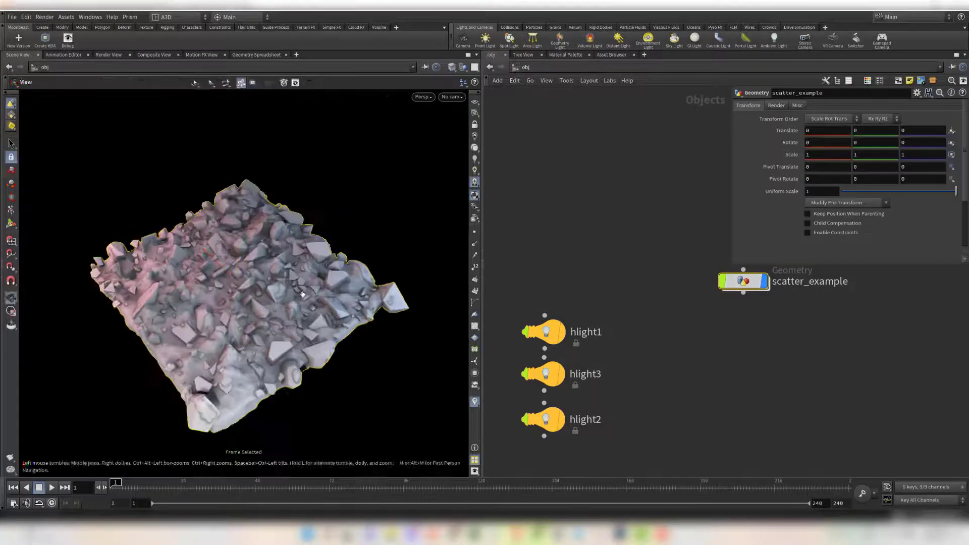
scroll(356, 238, "up", 1)
middle_click_drag(621, 217, 607, 222)
left_click_drag(732, 212, 794, 211)
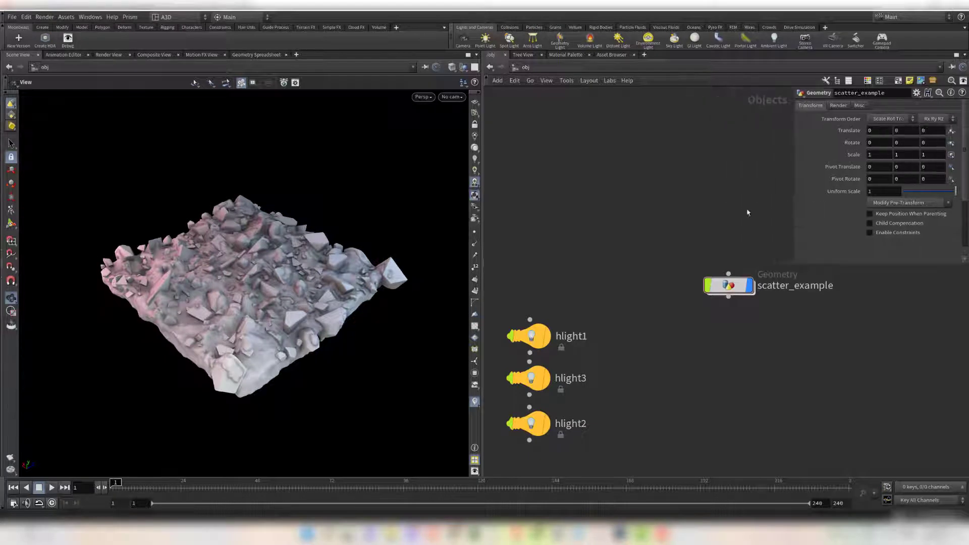
middle_click_drag(699, 200, 646, 193)
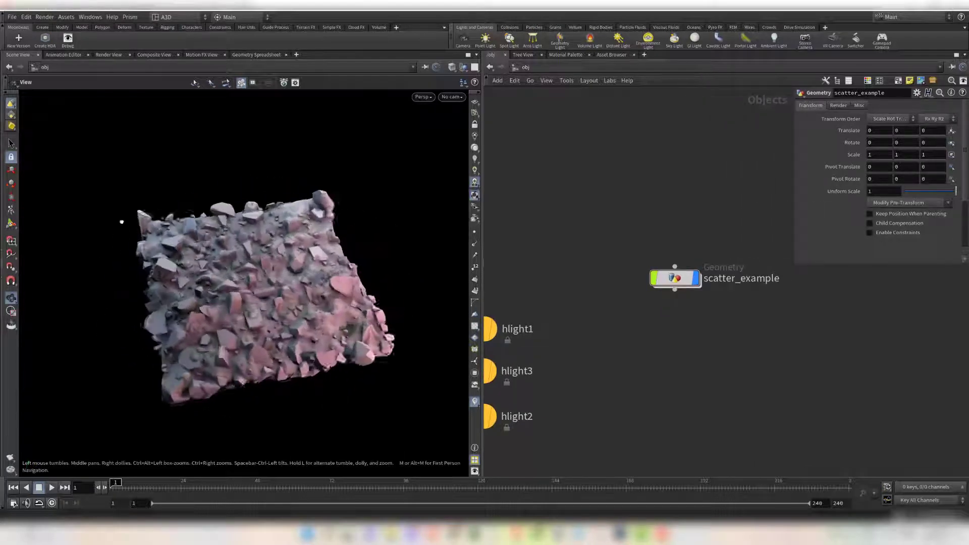
left_click_drag(121, 221, 174, 213)
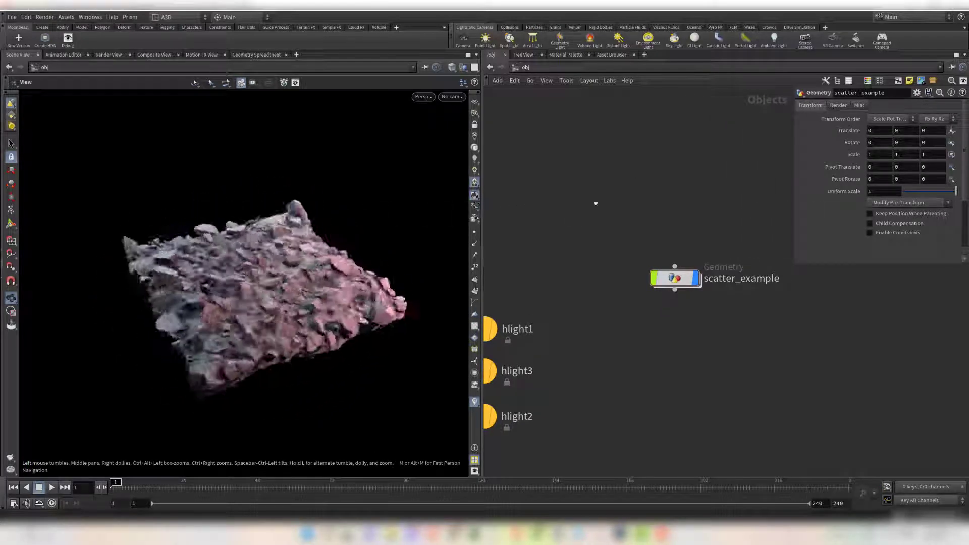